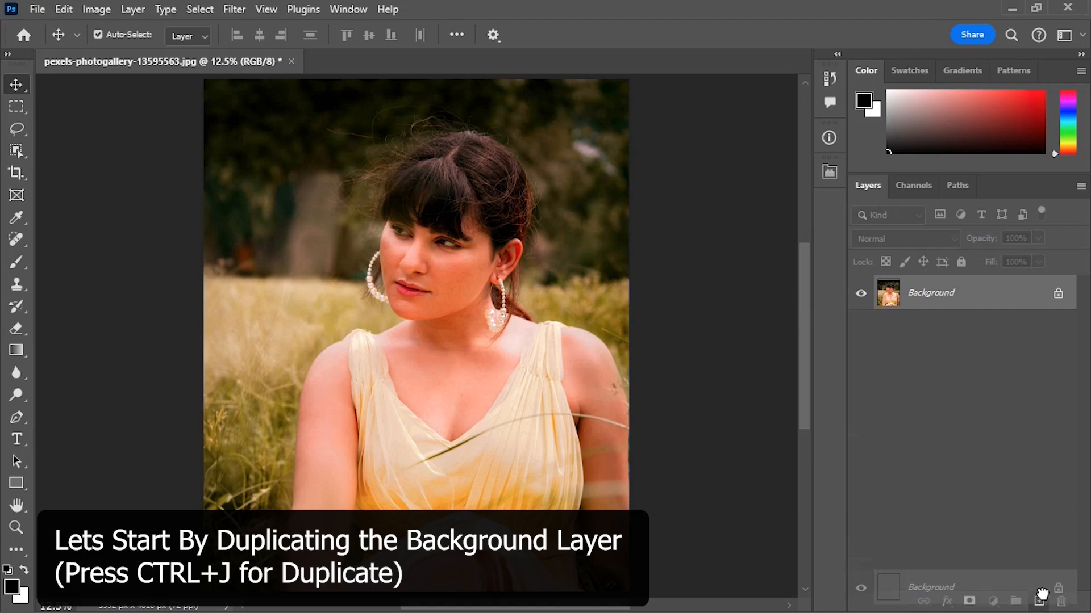
# Convert the Background copy layer to a smart object and open the Camera Raw Filter on it.
pyautogui.rightClick(997, 303)
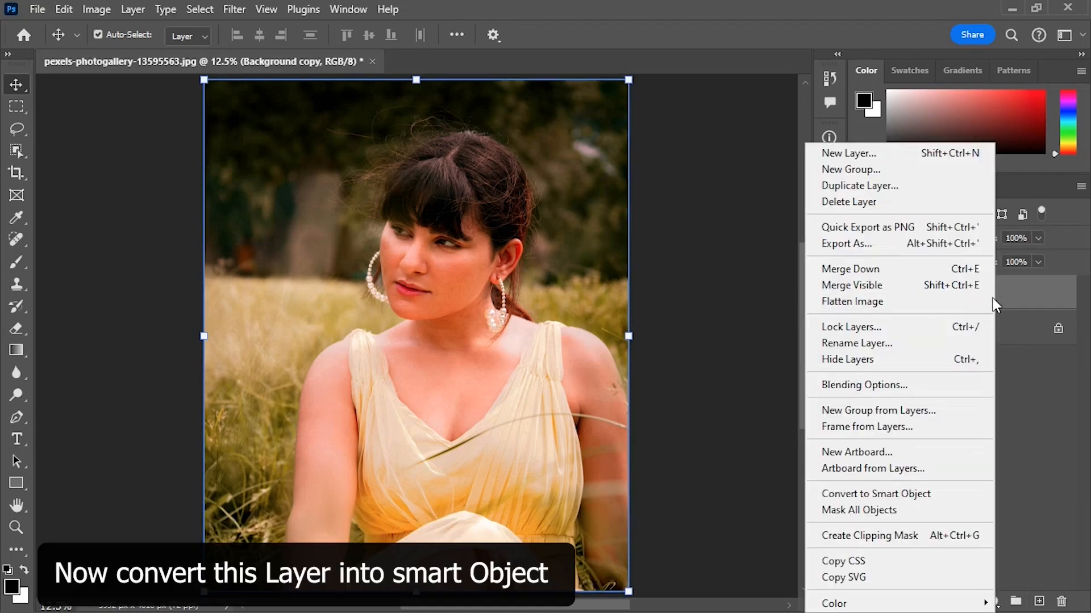
pyautogui.click(888, 495)
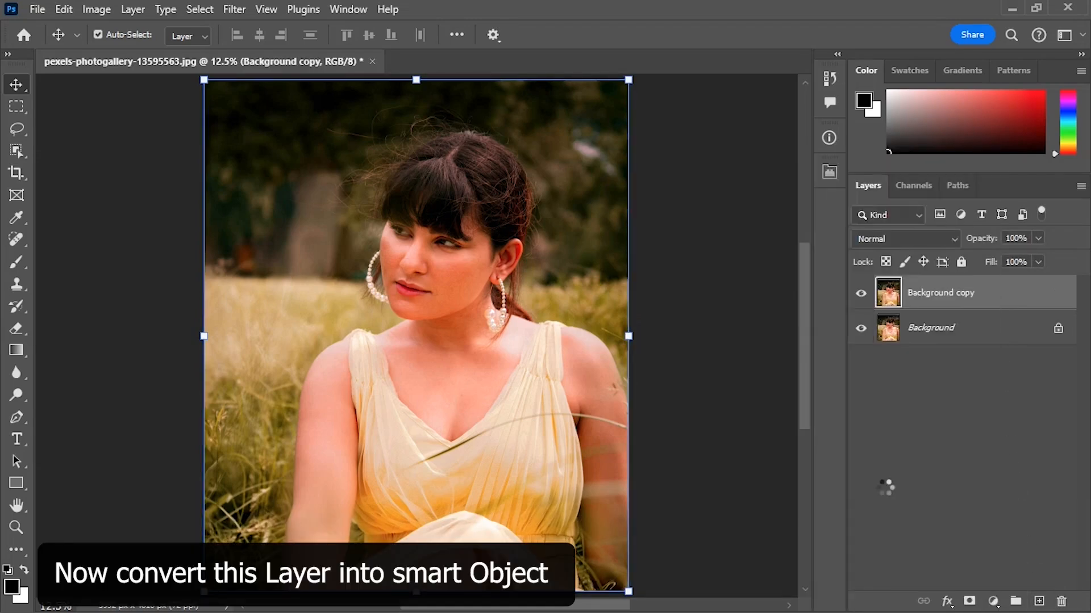
pyautogui.click(238, 10)
pyautogui.click(268, 135)
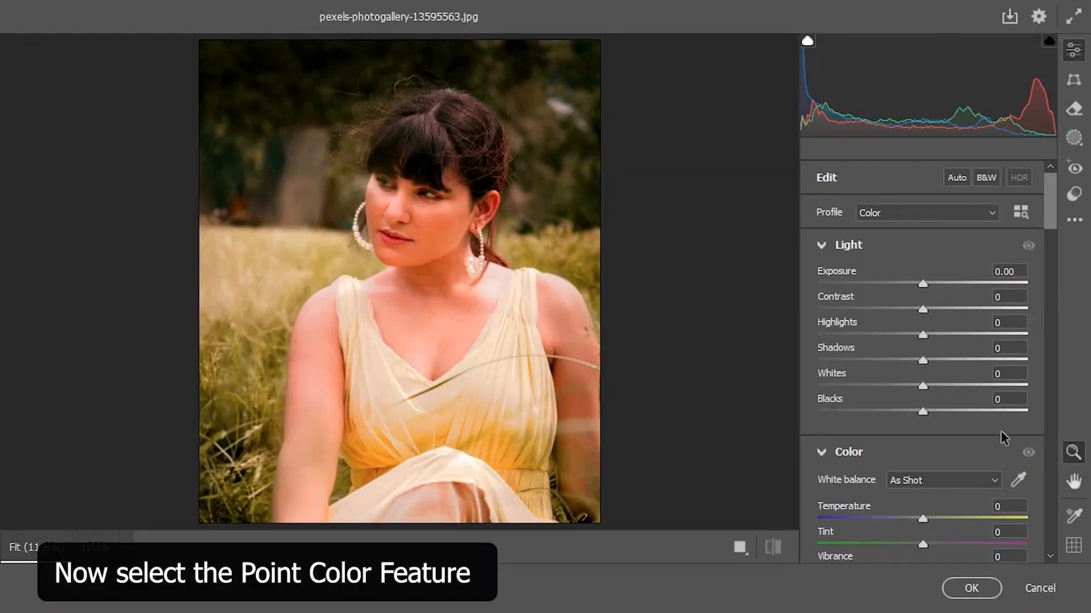
# Shift the skin hue with the Color Mixer's targeted adjustment on the cheek, to Reds +18 and Oranges +37.
pyautogui.moveTo(1050, 227); pyautogui.dragTo(1051, 359)
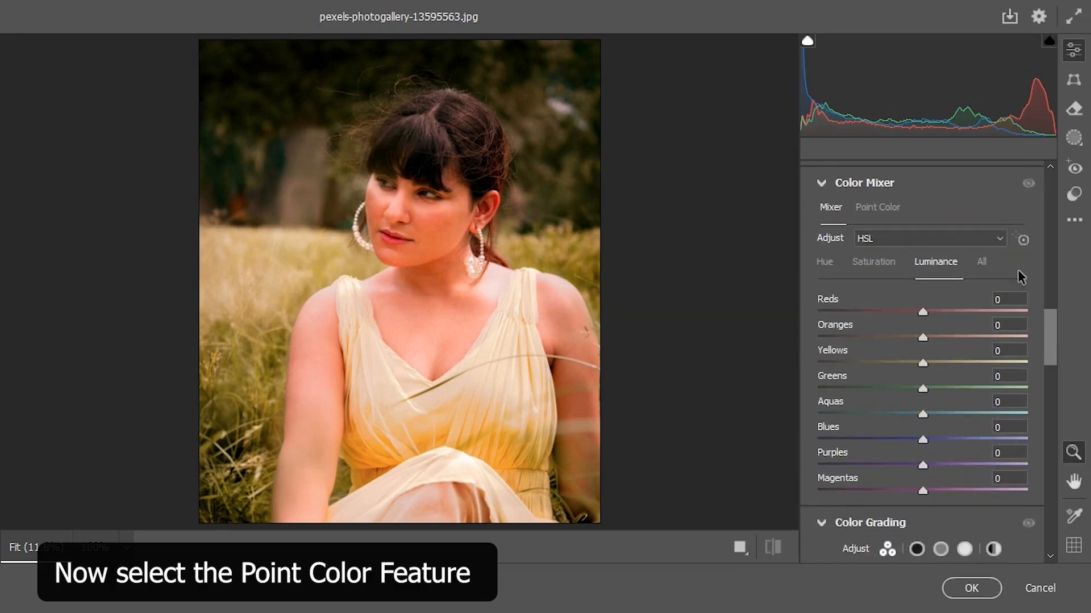
pyautogui.click(1023, 239)
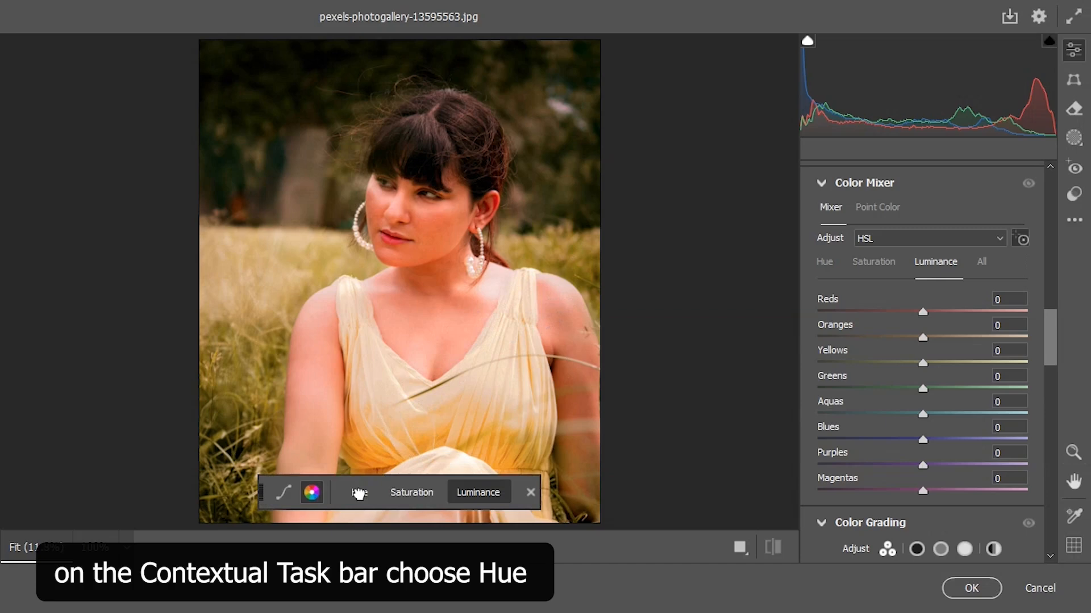
pyautogui.click(358, 493)
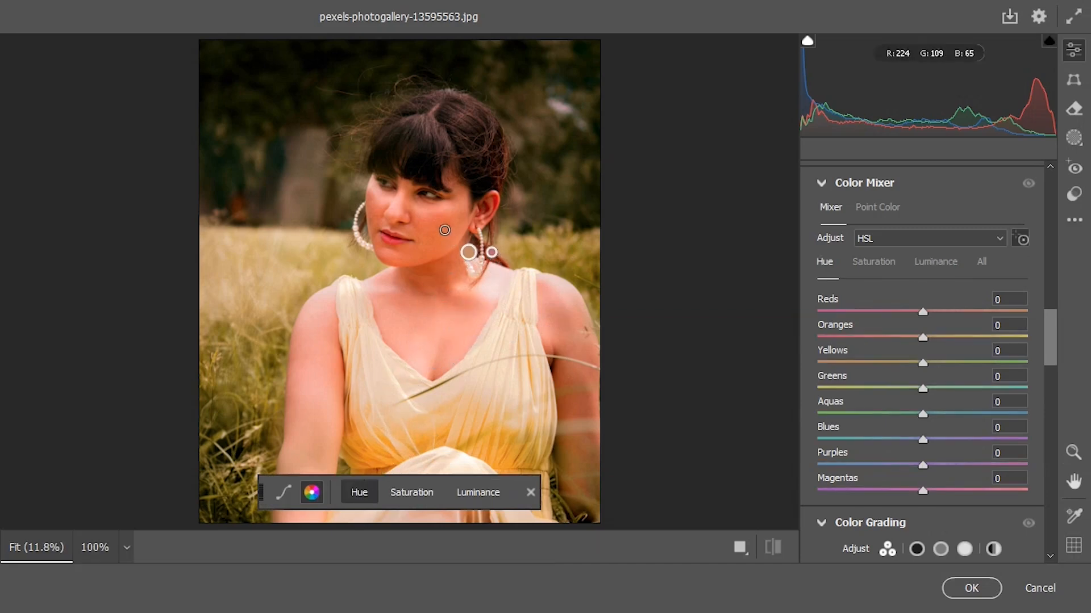
pyautogui.click(439, 224)
pyautogui.moveTo(439, 225); pyautogui.dragTo(470, 224)
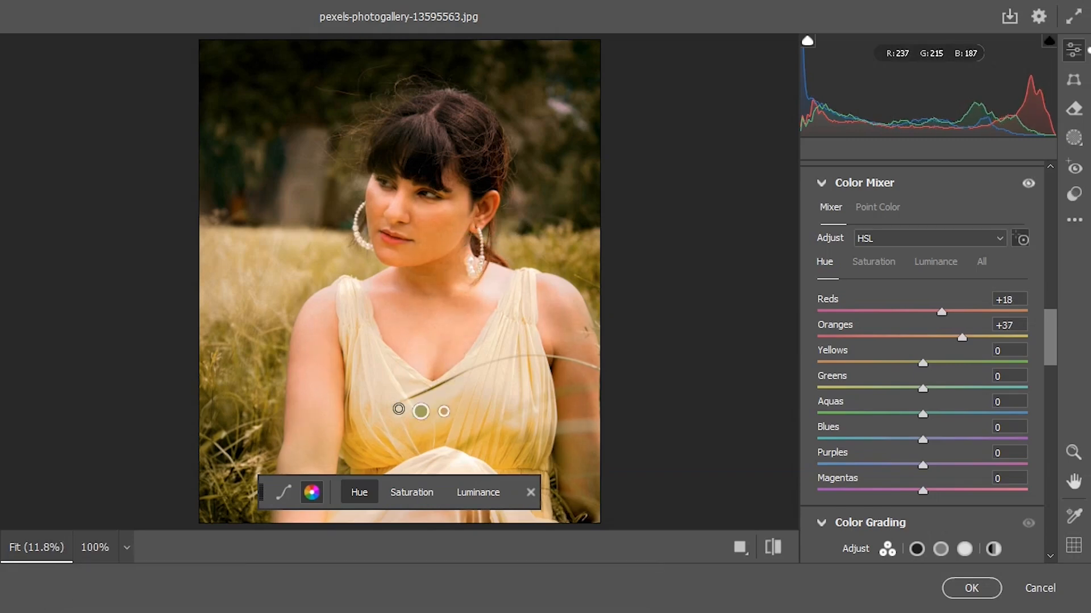
# Adjust the cheek's skin tones to Saturation Reds -12, Oranges -30 and Luminance Reds +2, Oranges +4 with the targeted adjustment.
pyautogui.click(413, 492)
pyautogui.moveTo(453, 226); pyautogui.dragTo(430, 227)
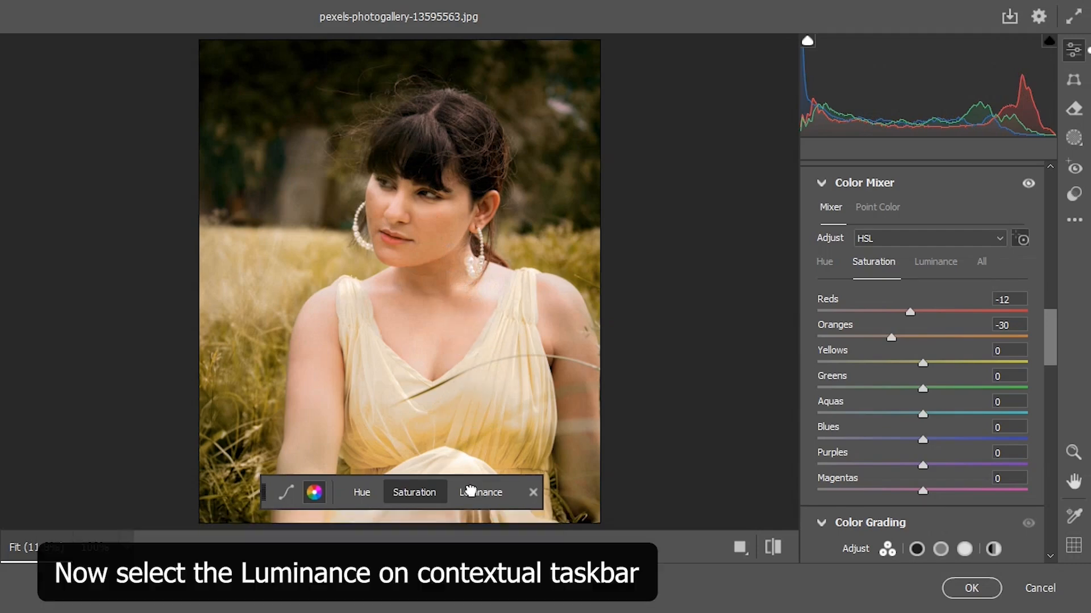
pyautogui.click(480, 492)
pyautogui.moveTo(437, 224); pyautogui.dragTo(440, 224)
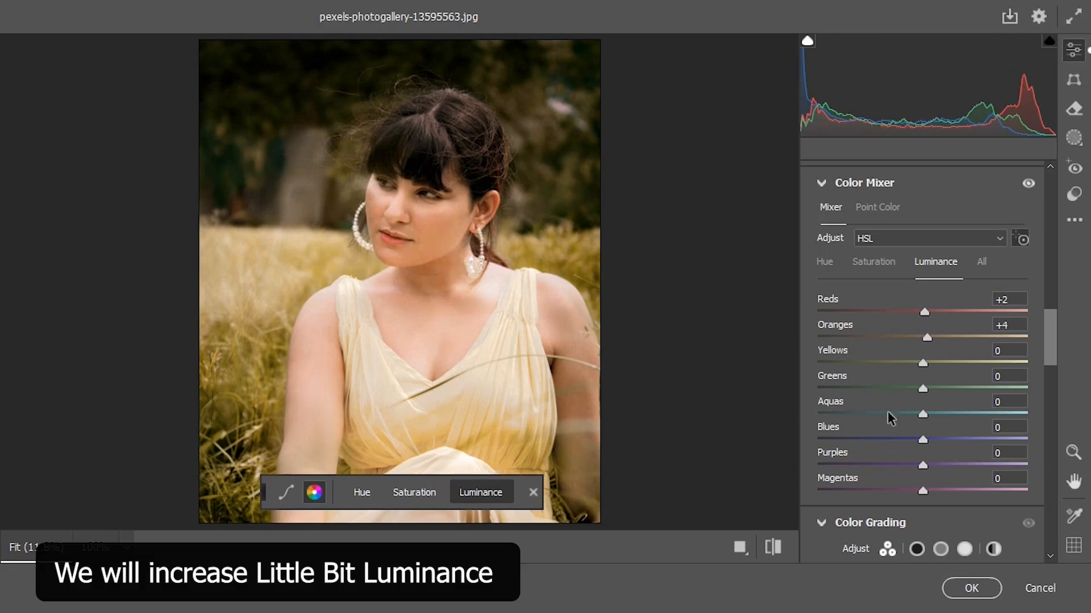
# Compare the woman's face up close between the default settings and the Color Mixer edits.
pyautogui.moveTo(402, 245); pyautogui.dragTo(448, 299)
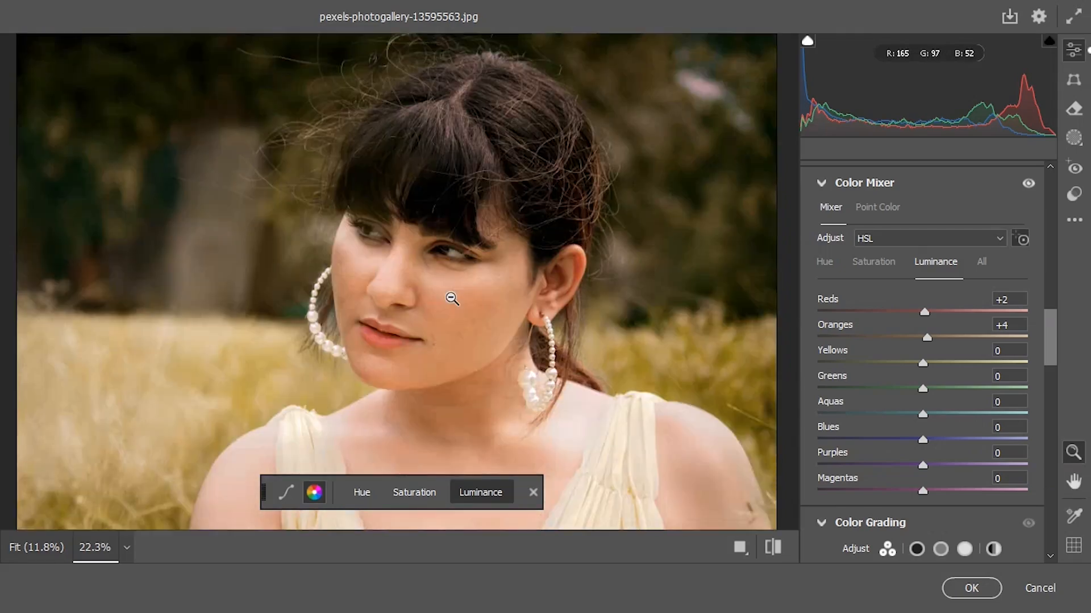
pyautogui.click(774, 548)
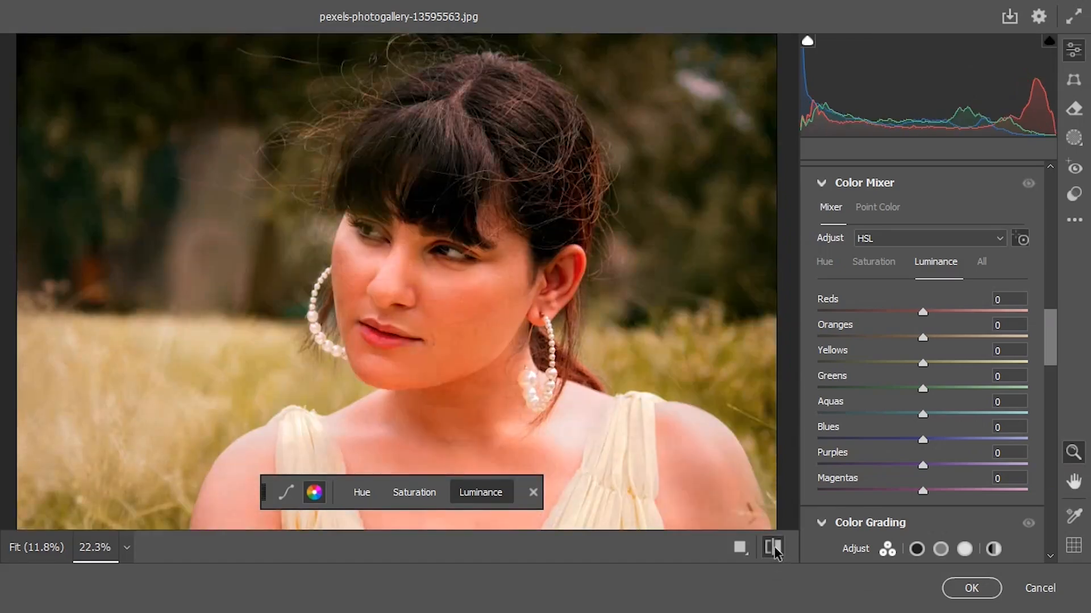
pyautogui.click(774, 549)
pyautogui.click(774, 549)
pyautogui.click(774, 548)
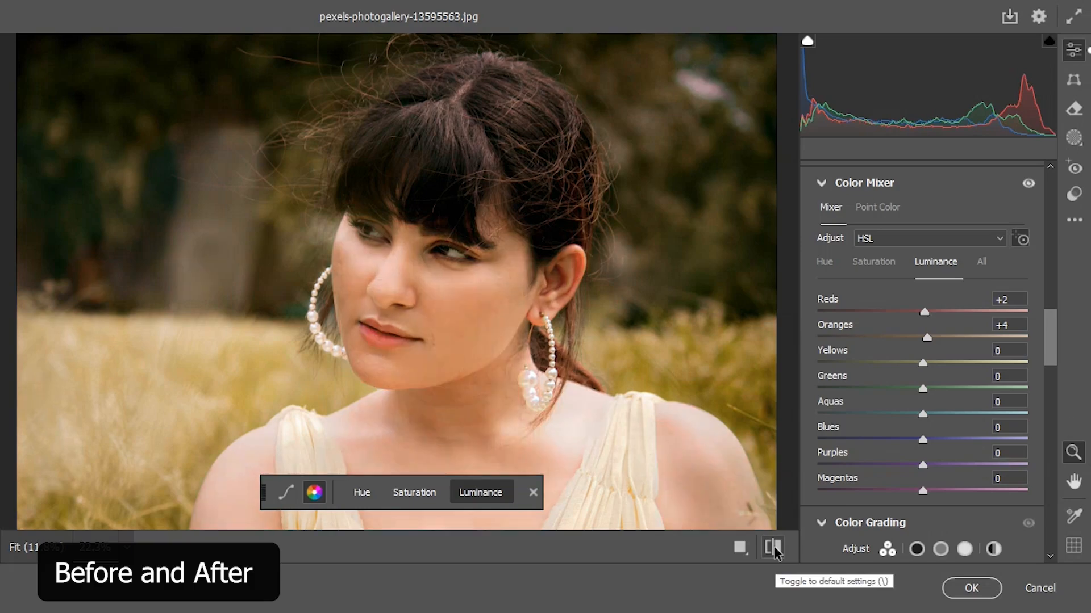
pyautogui.click(774, 548)
pyautogui.click(775, 549)
pyautogui.moveTo(399, 300); pyautogui.dragTo(446, 341)
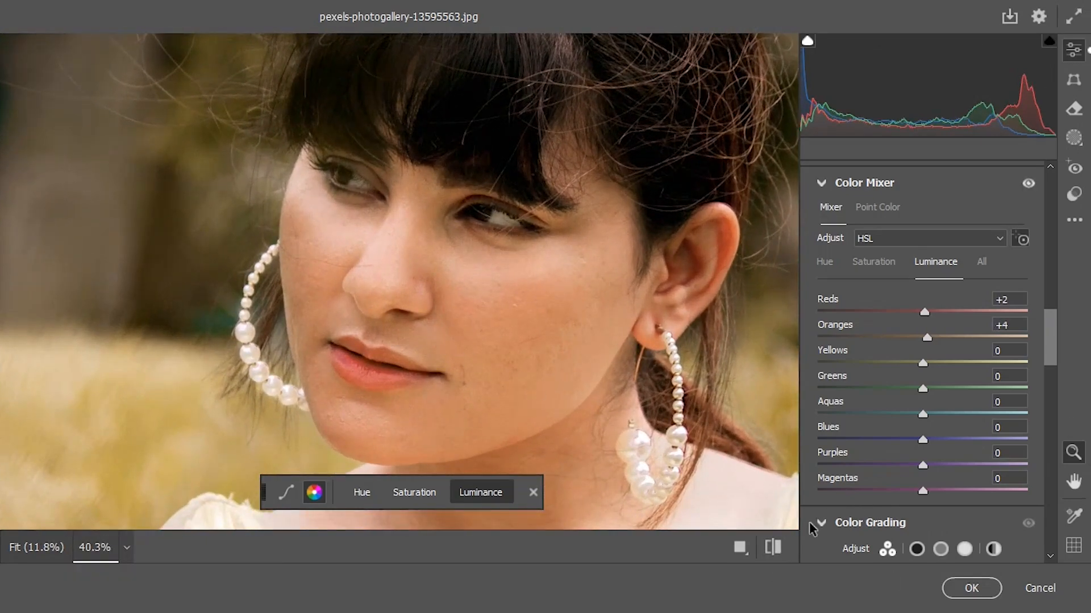
pyautogui.click(772, 547)
pyautogui.click(773, 547)
pyautogui.click(772, 547)
pyautogui.click(772, 547)
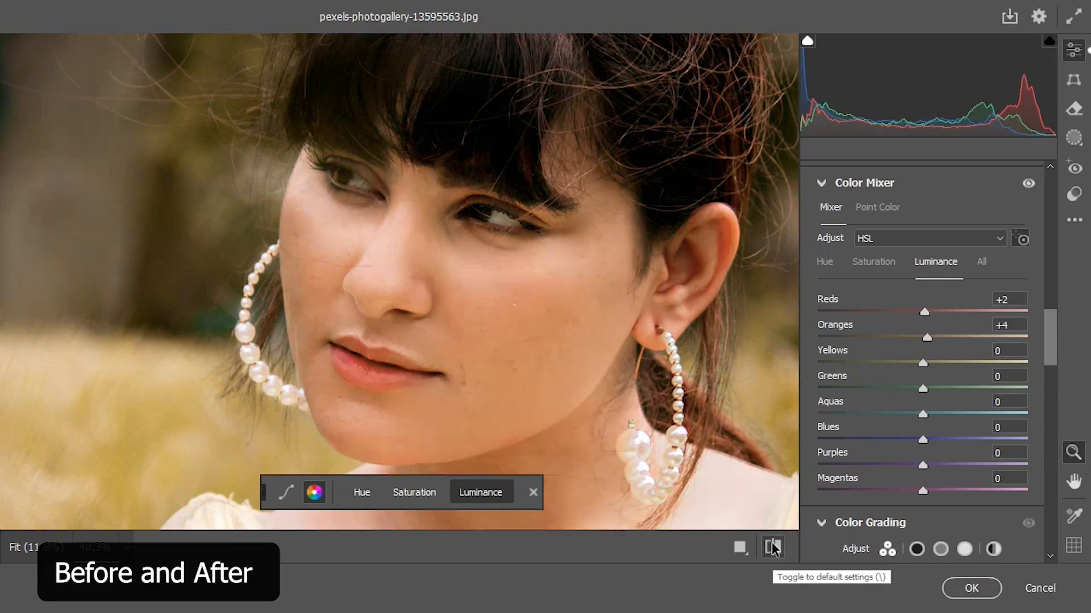
# Apply the Camera Raw Filter and compare the image with the Background copy layer hidden and shown.
pyautogui.click(983, 591)
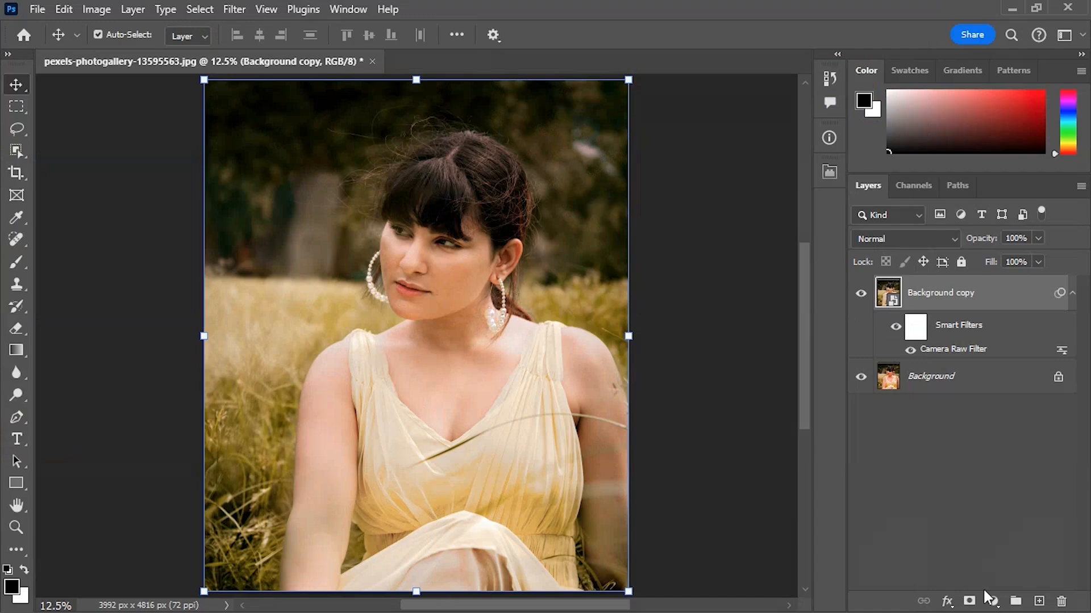
pyautogui.click(858, 300)
pyautogui.click(858, 300)
pyautogui.click(858, 299)
pyautogui.click(857, 296)
pyautogui.click(858, 296)
pyautogui.click(857, 296)
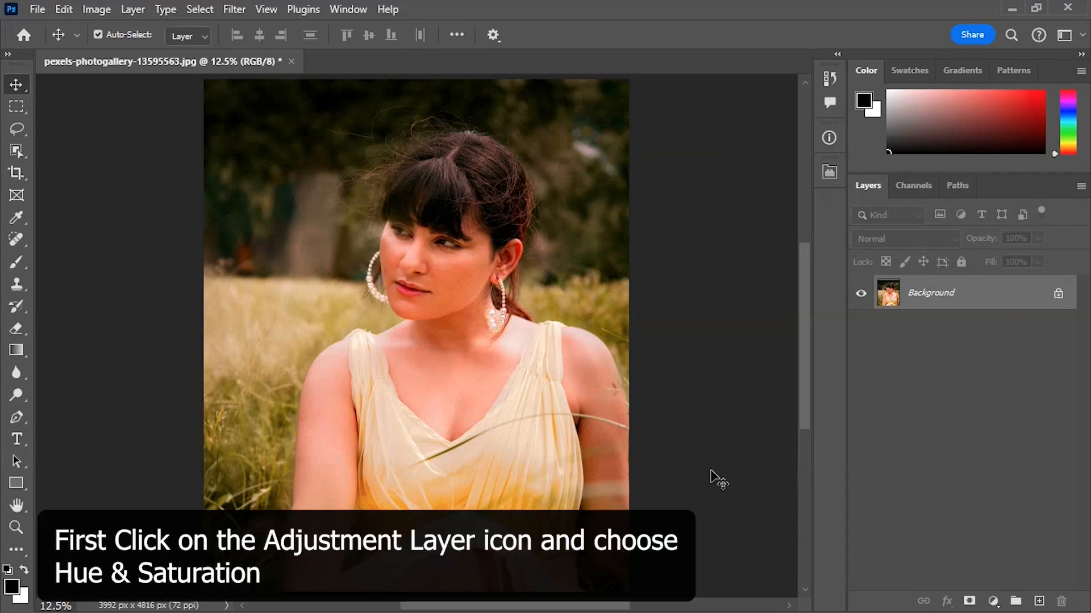
# Add a Hue/Saturation adjustment layer above the Background and sample the facial skin to target the Reds range.
pyautogui.click(989, 599)
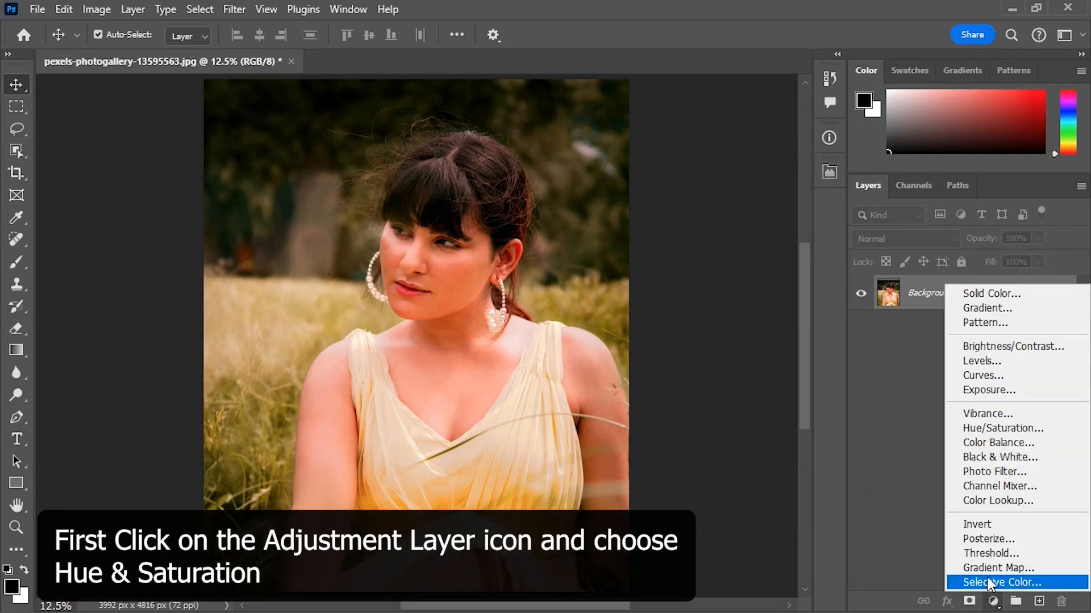
pyautogui.click(989, 435)
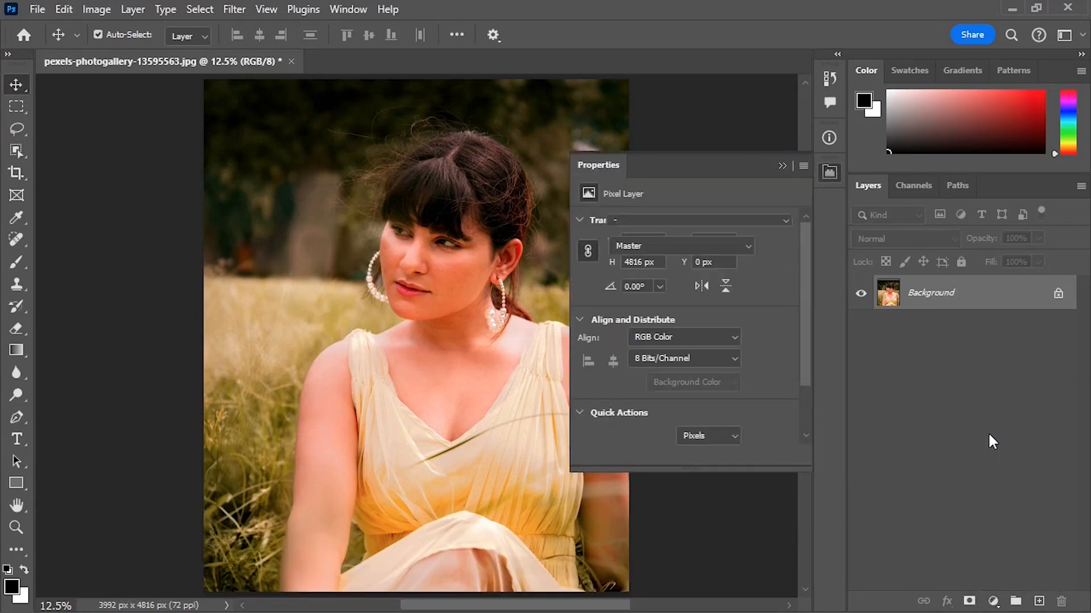
pyautogui.click(592, 245)
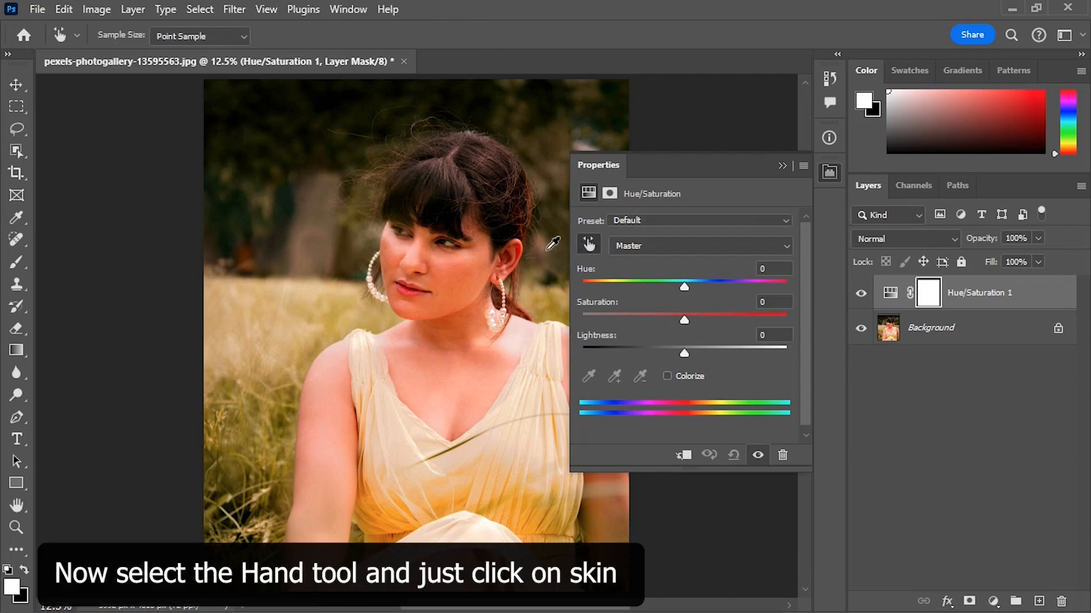
pyautogui.click(454, 275)
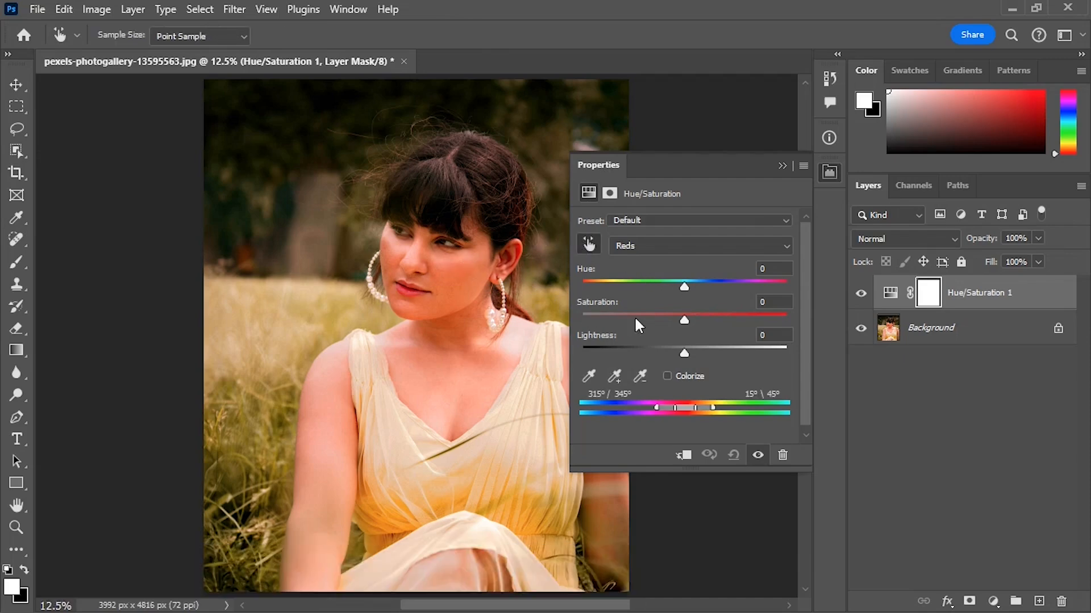
# Set the Reds range of the adjustment layer to Hue +10, Saturation -17 and Lightness +6.
pyautogui.moveTo(684, 286); pyautogui.dragTo(734, 286)
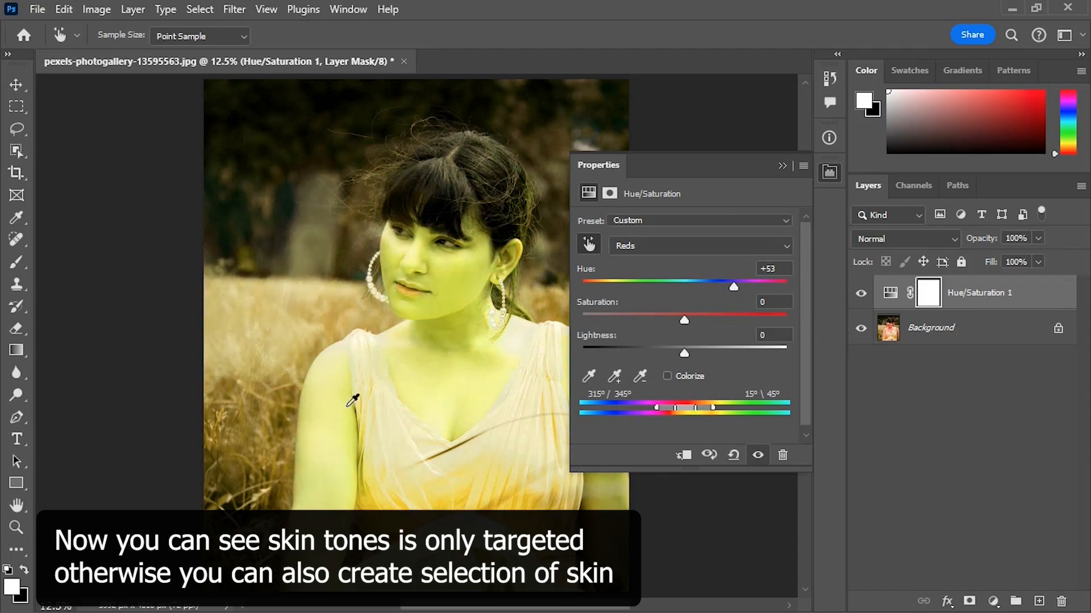
pyautogui.moveTo(733, 286); pyautogui.dragTo(696, 288)
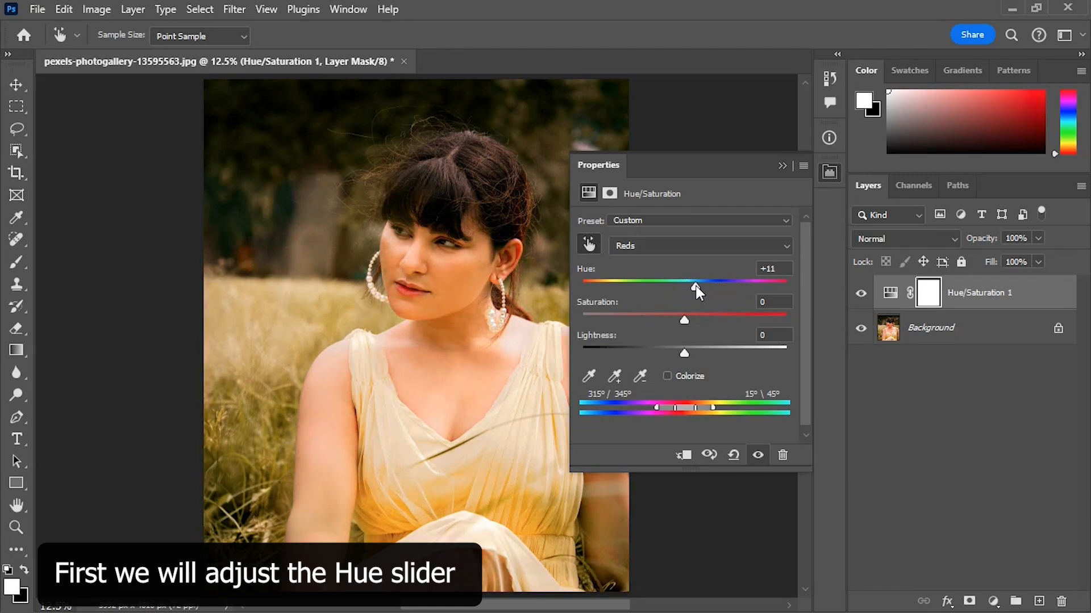
pyautogui.moveTo(685, 319); pyautogui.dragTo(676, 321)
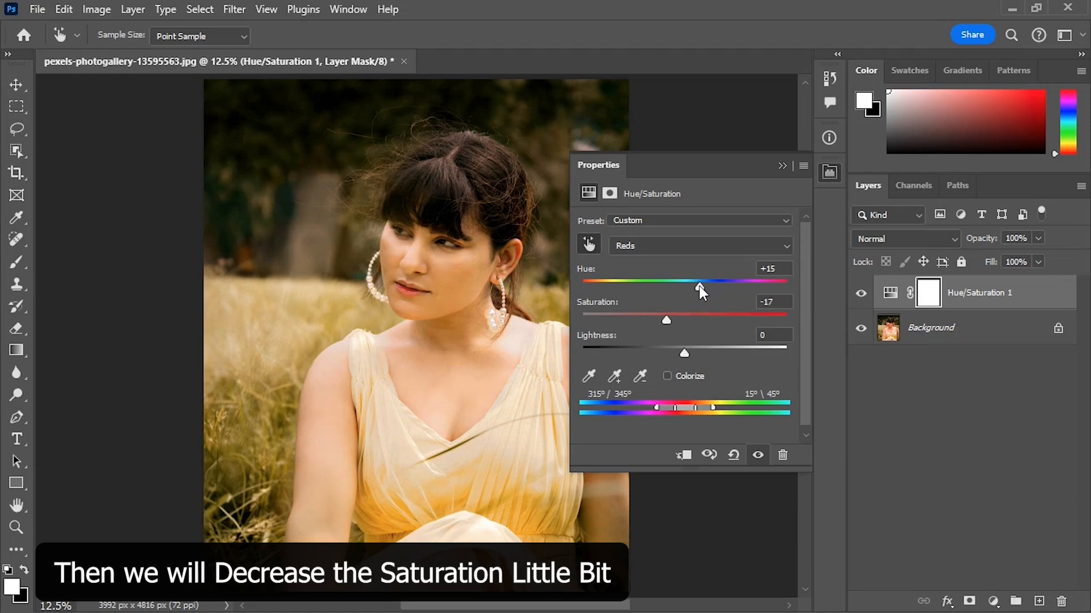
pyautogui.moveTo(699, 286); pyautogui.dragTo(696, 288)
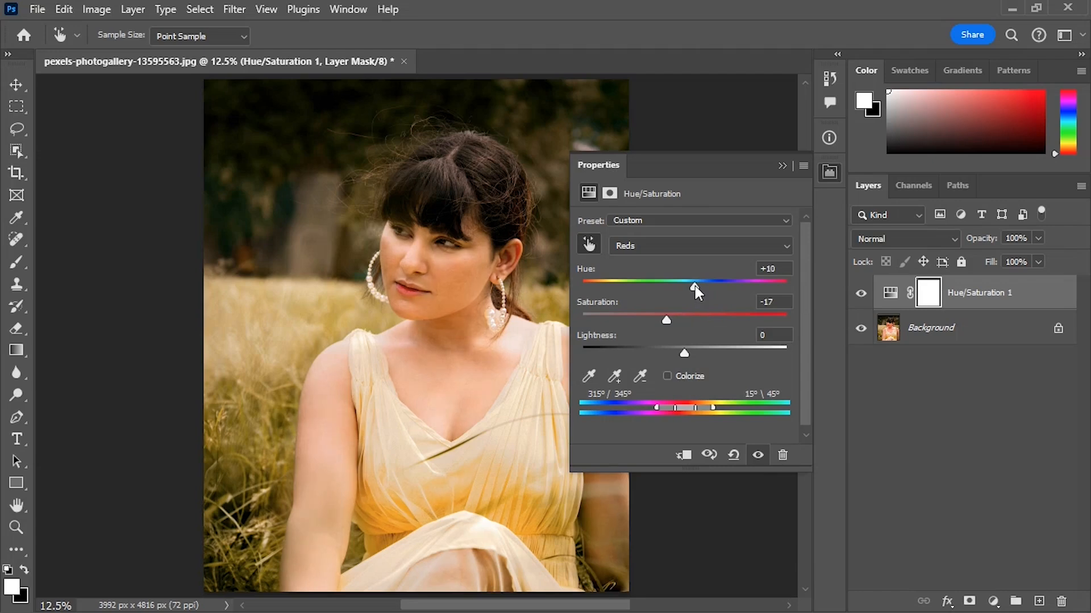
pyautogui.moveTo(686, 348); pyautogui.dragTo(690, 344)
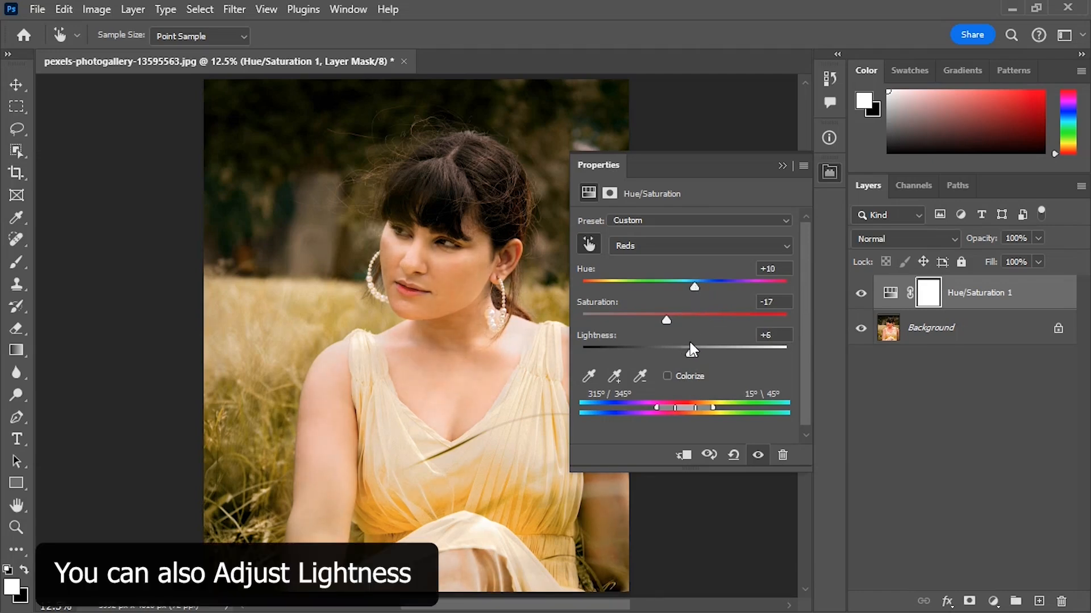
pyautogui.click(783, 166)
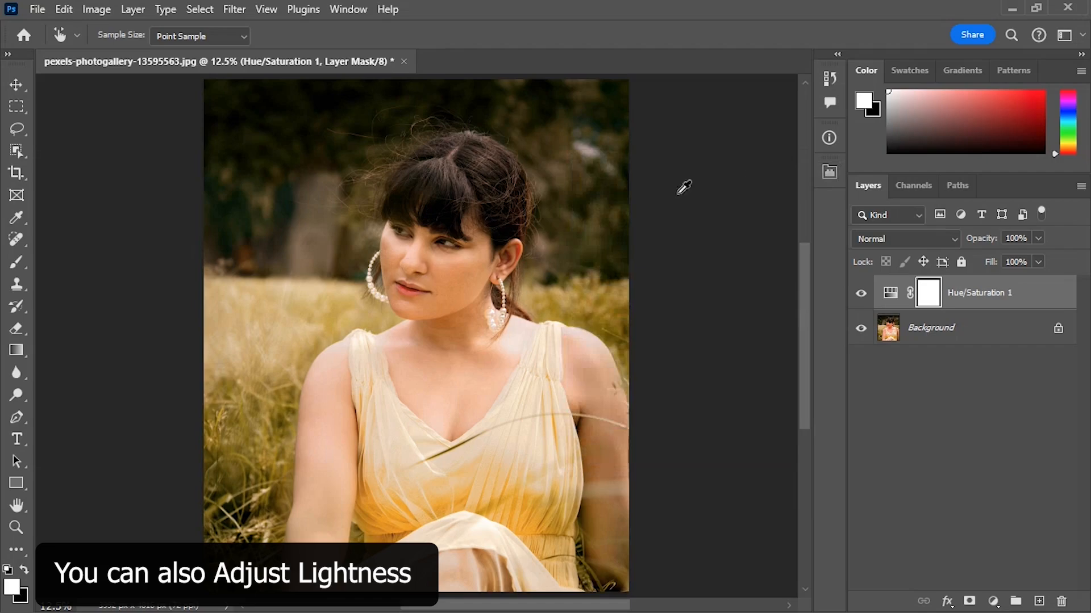
# Examine the face up close with the Hue/Saturation adjustment layer hidden and shown.
pyautogui.click(16, 527)
pyautogui.moveTo(448, 295); pyautogui.dragTo(503, 373)
pyautogui.scroll(1, 463, 366)
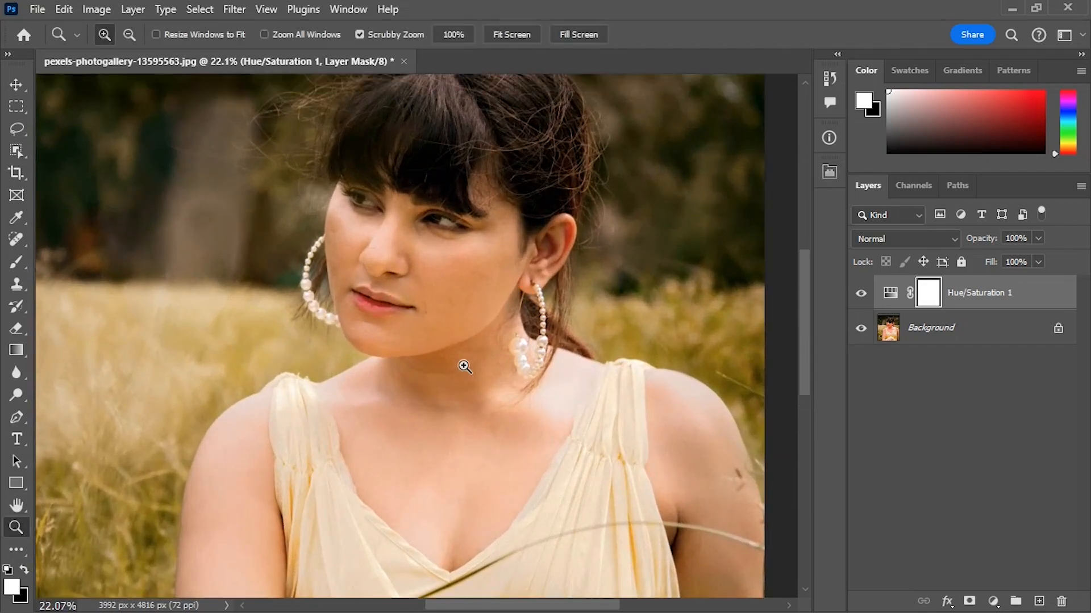
pyautogui.moveTo(419, 273); pyautogui.dragTo(441, 309)
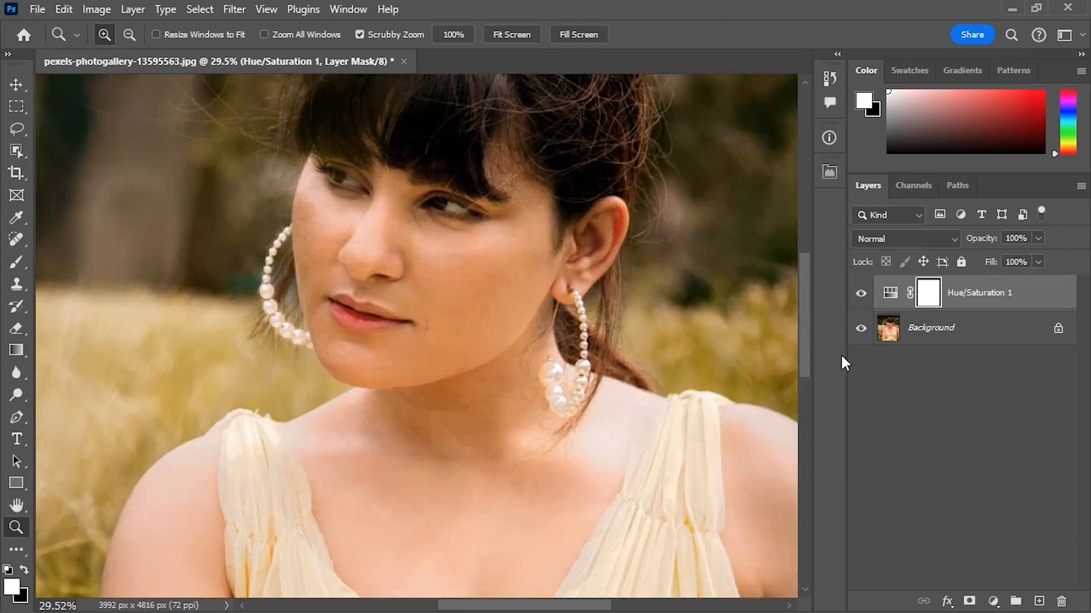
pyautogui.click(860, 294)
pyautogui.click(860, 293)
pyautogui.click(861, 293)
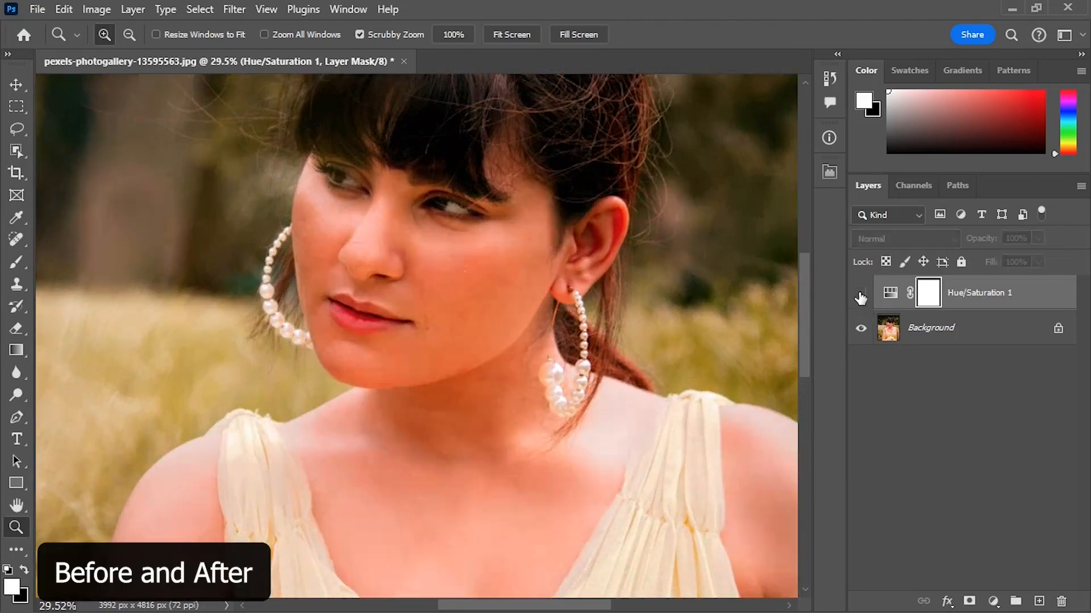
pyautogui.click(860, 294)
pyautogui.click(861, 294)
pyautogui.click(861, 293)
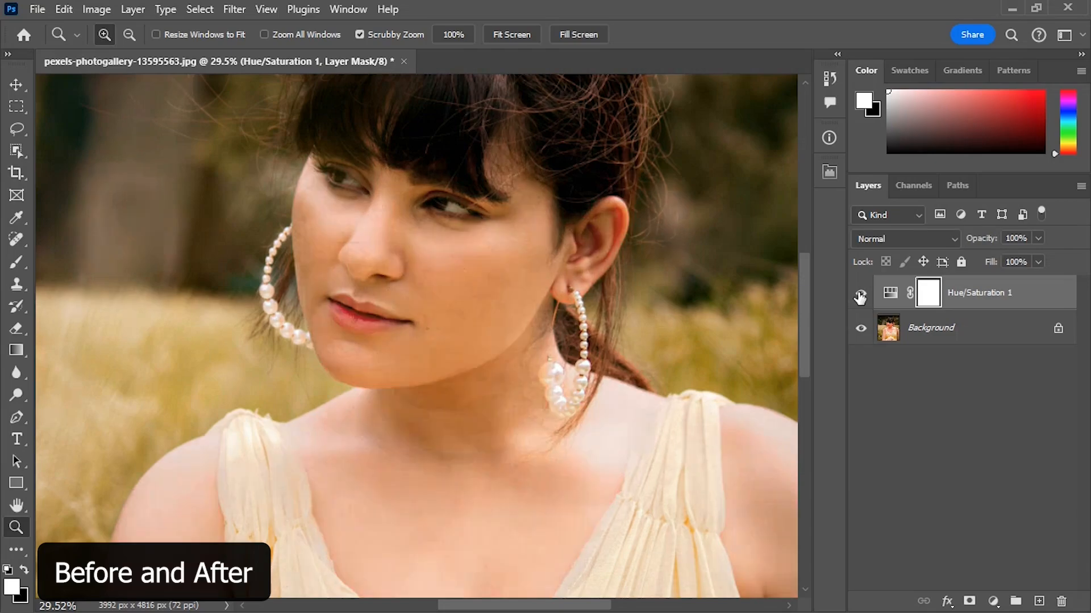
pyautogui.click(860, 294)
pyautogui.click(860, 294)
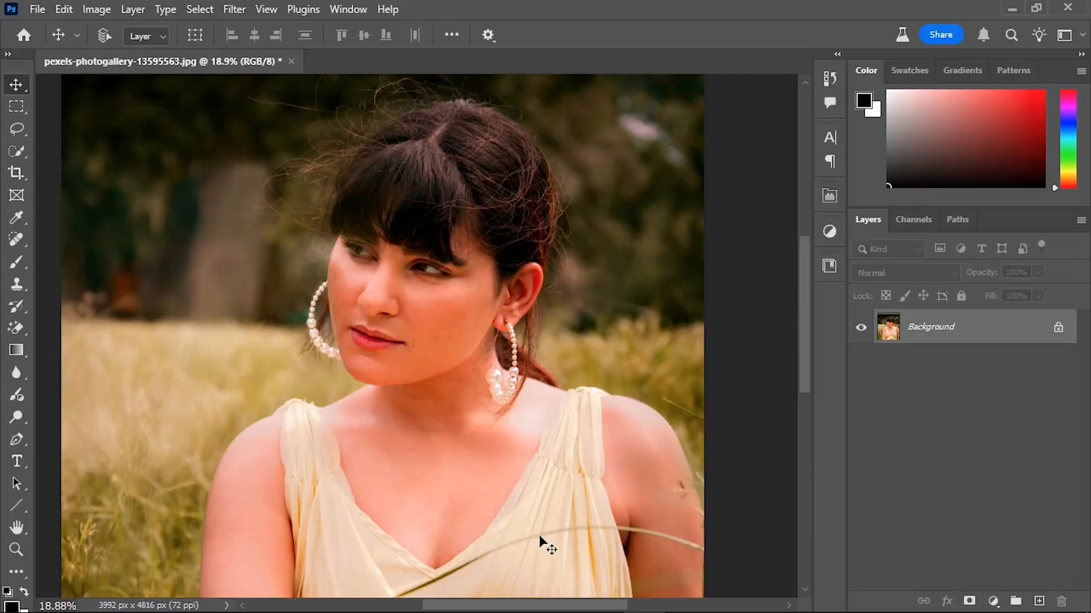
# Add a Hue/Saturation adjustment layer above the Background and apply the Prominent Colors preset to it.
pyautogui.click(993, 601)
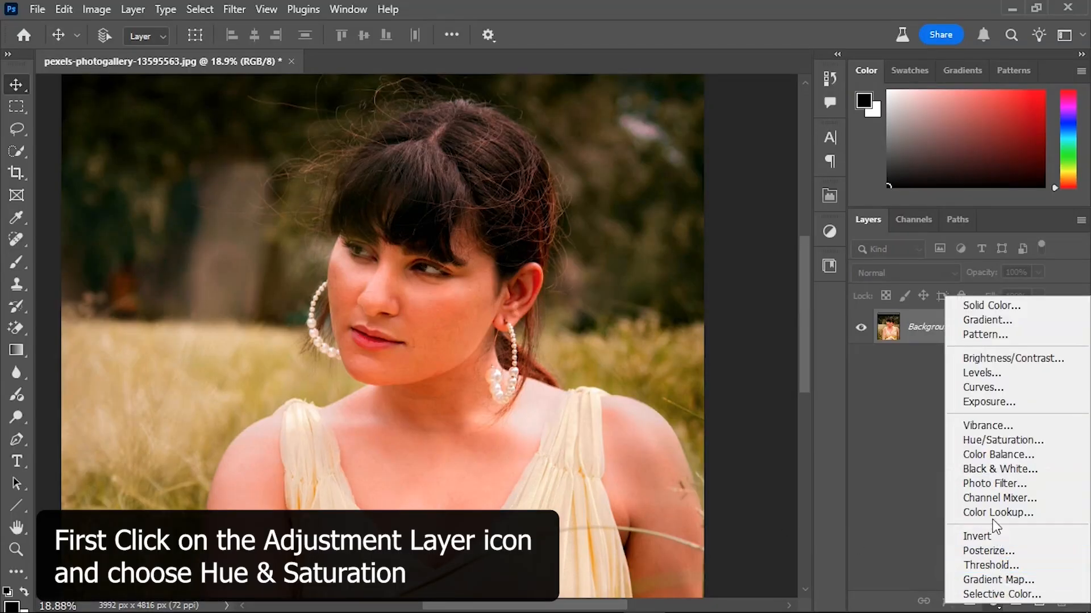
pyautogui.click(987, 441)
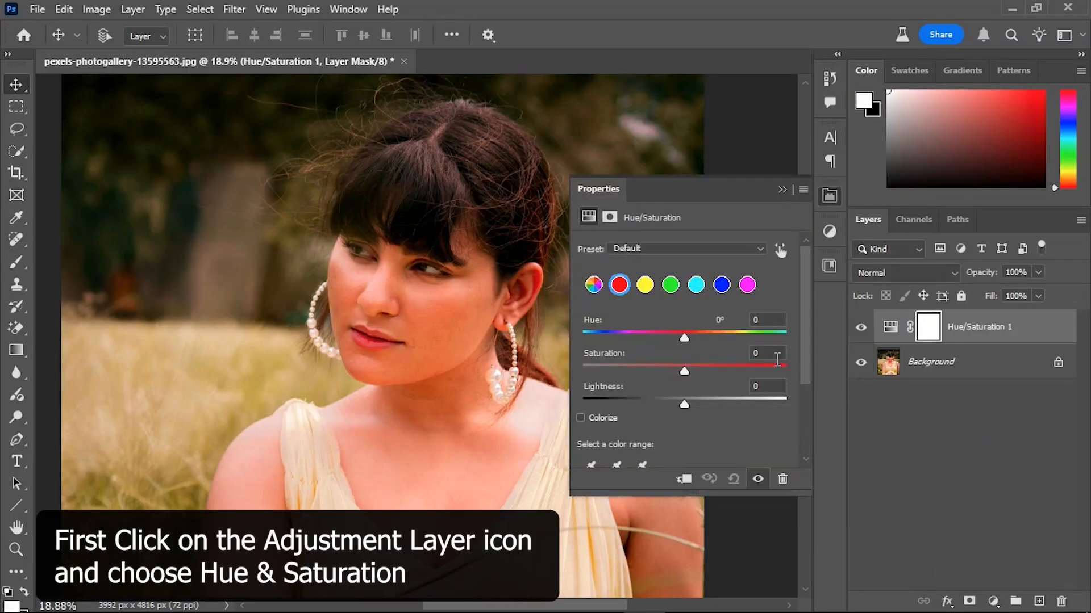
pyautogui.click(628, 248)
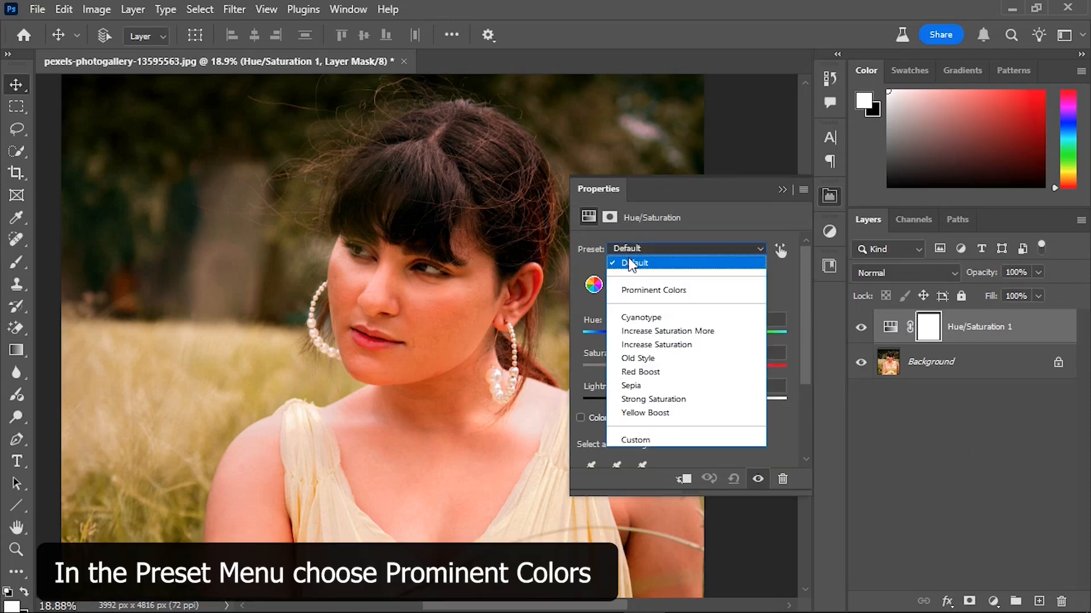
pyautogui.click(636, 292)
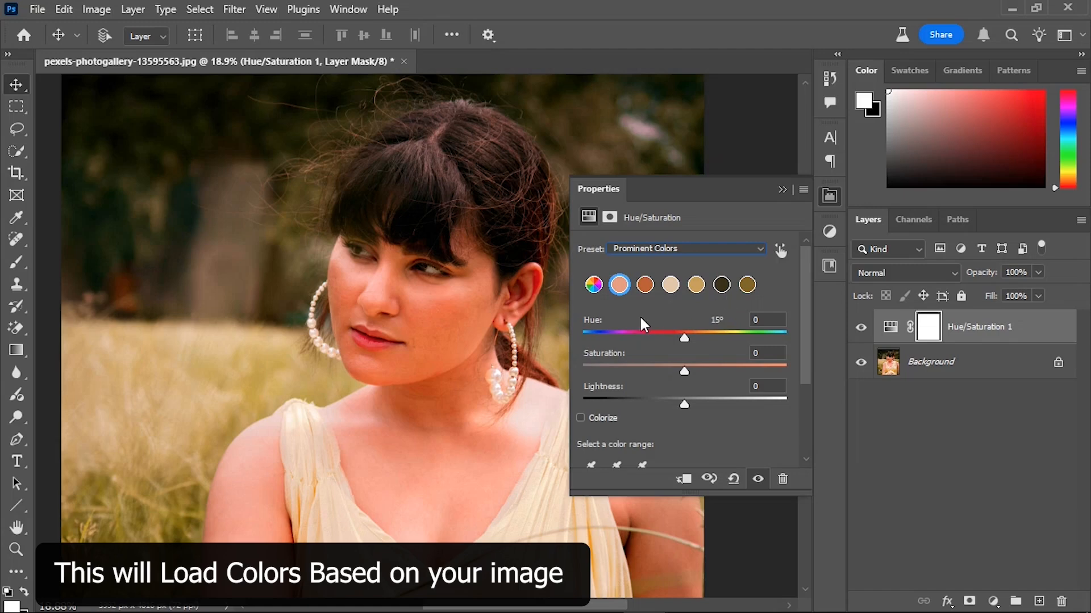
# Sample the facial skin for on-image adjustment and set its prominent color to Hue +10, Saturation -23 and Lightness +3.
pyautogui.click(779, 252)
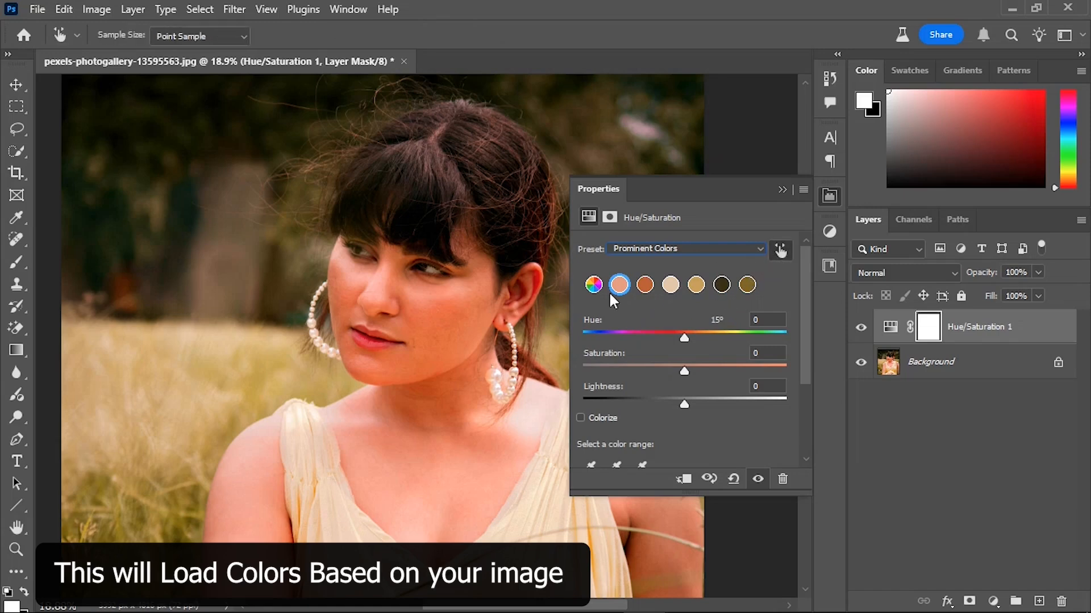
pyautogui.click(433, 319)
pyautogui.moveTo(433, 319); pyautogui.dragTo(416, 319)
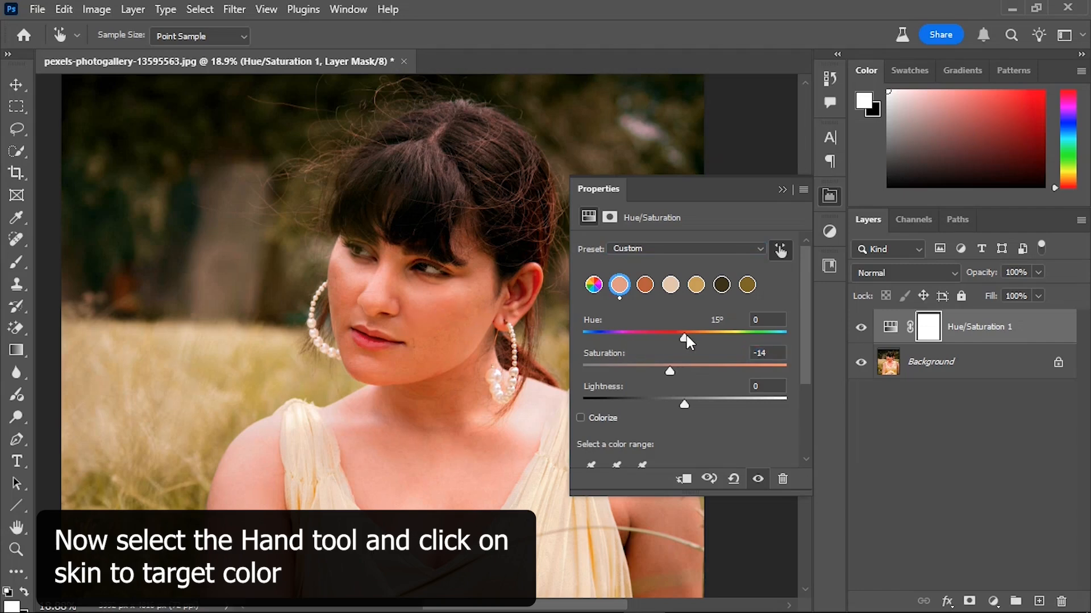
pyautogui.moveTo(680, 333); pyautogui.dragTo(696, 328)
pyautogui.moveTo(669, 368); pyautogui.dragTo(663, 370)
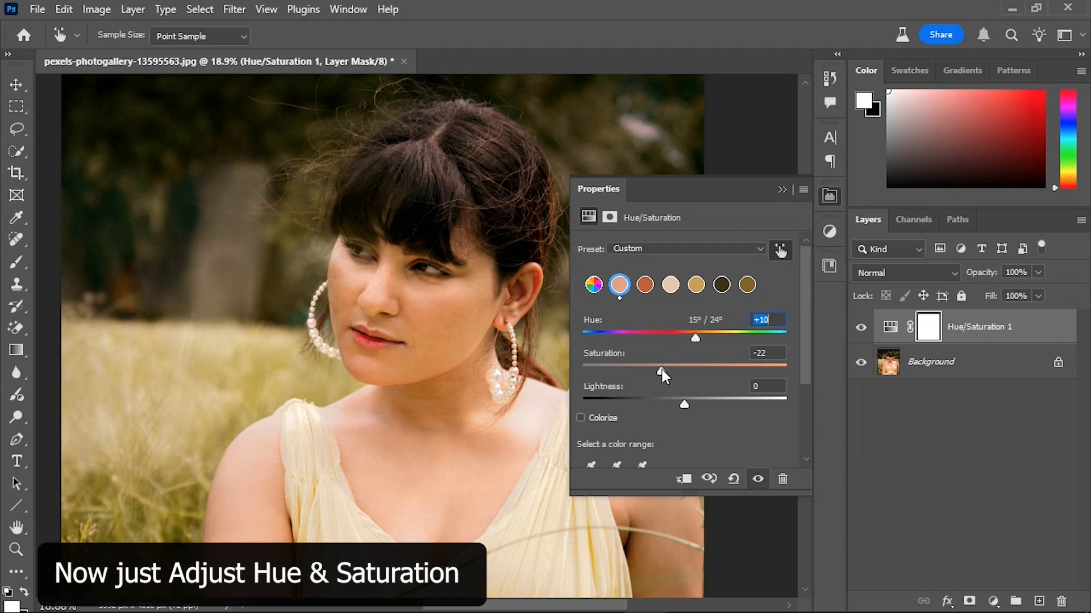
pyautogui.moveTo(660, 370); pyautogui.dragTo(686, 404)
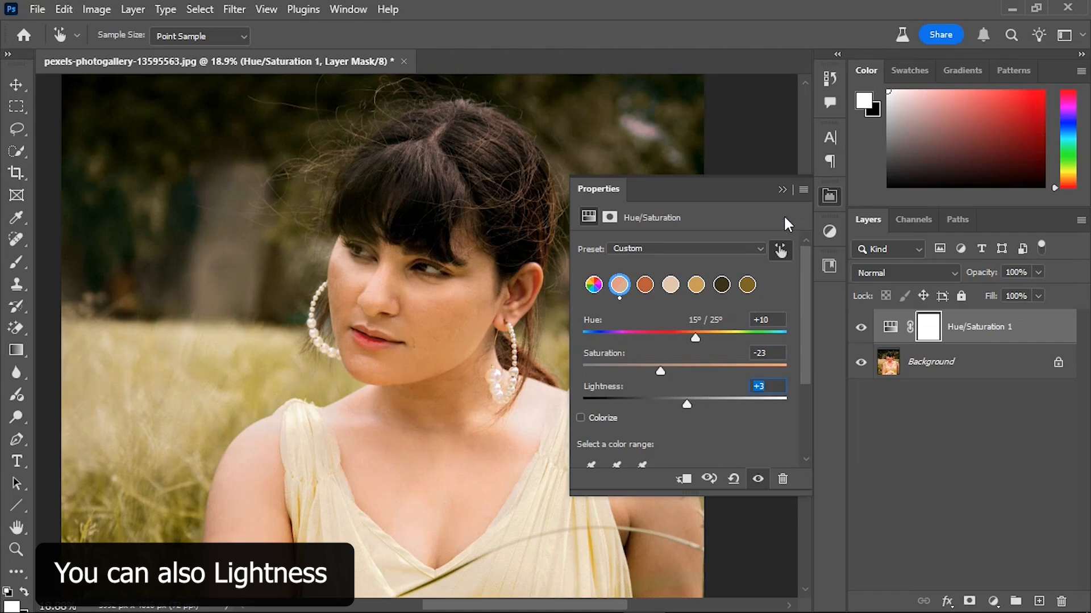
pyautogui.click(783, 189)
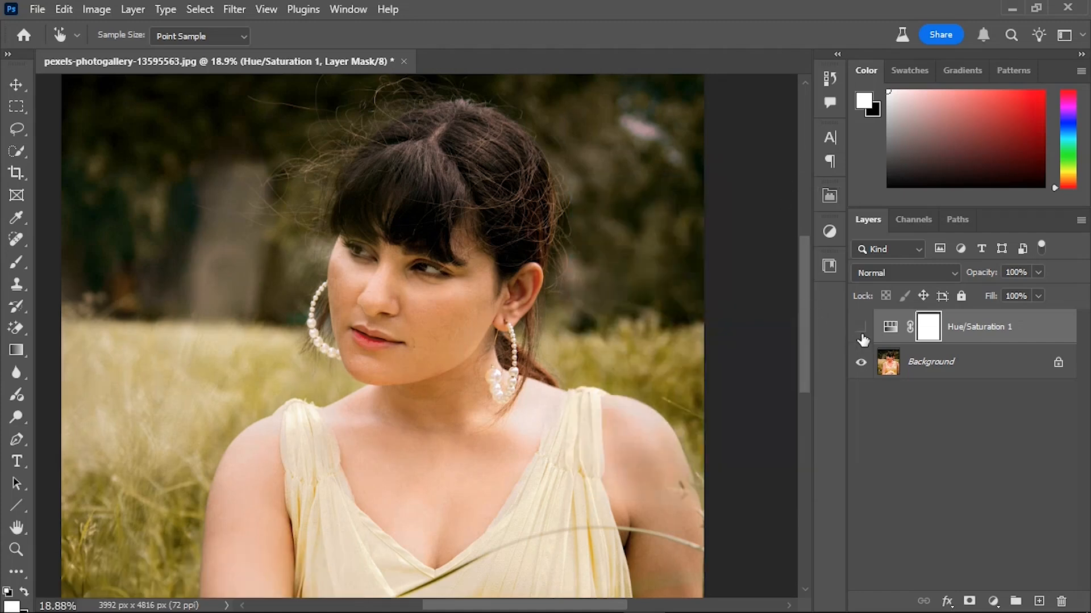
# Compare the portrait's skin tones with the Hue/Saturation adjustment layer hidden and shown.
pyautogui.click(862, 336)
pyautogui.click(862, 335)
pyautogui.click(862, 335)
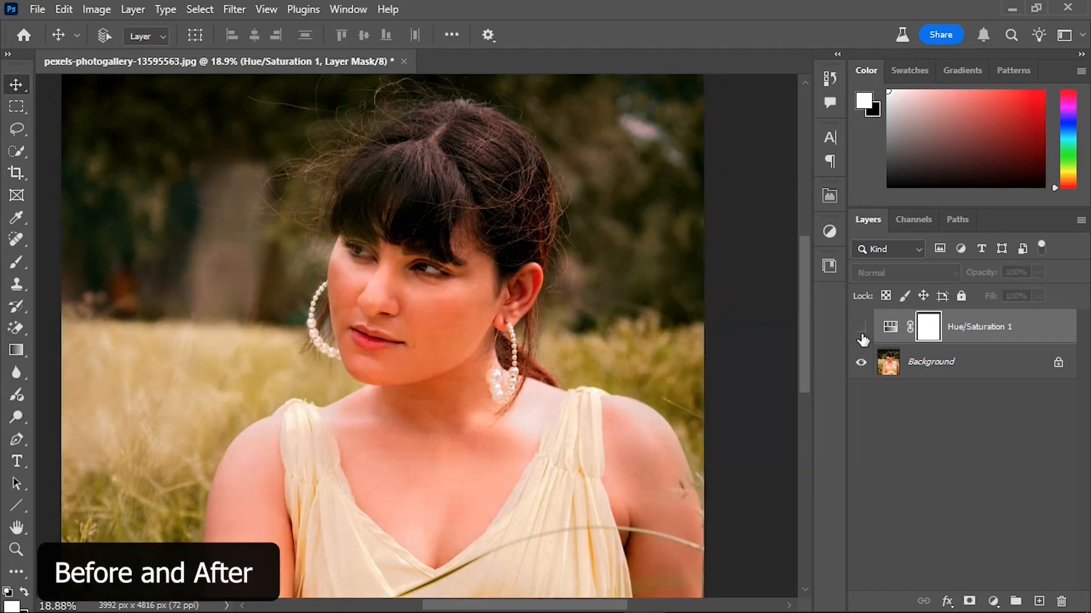
pyautogui.click(862, 335)
pyautogui.click(862, 335)
pyautogui.click(861, 335)
pyautogui.click(861, 335)
pyautogui.click(861, 335)
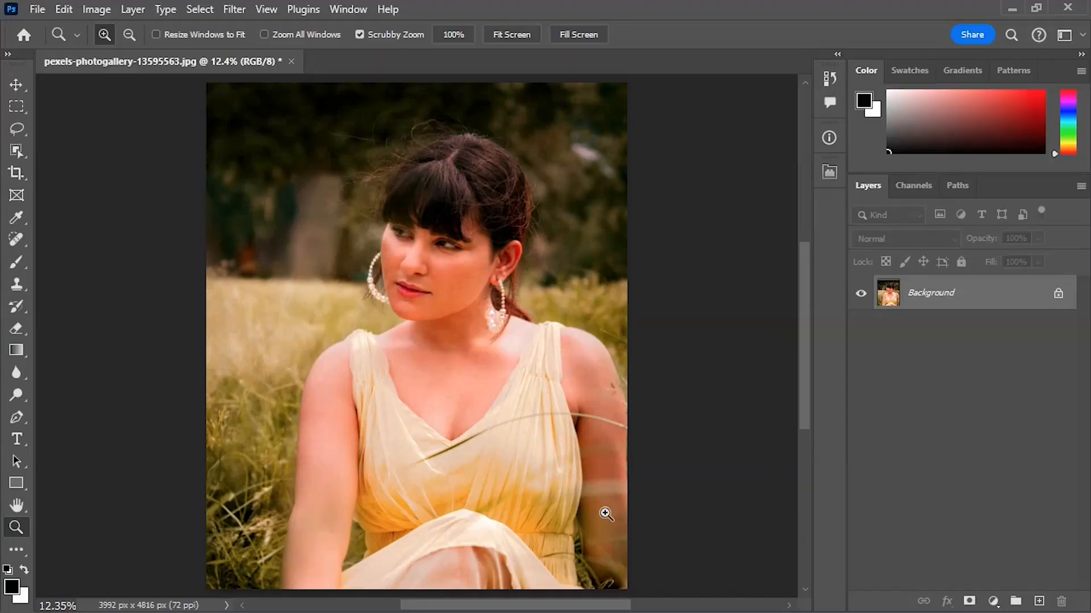
# Add a Selective Color adjustment layer above the Background and target its Reds.
pyautogui.click(991, 600)
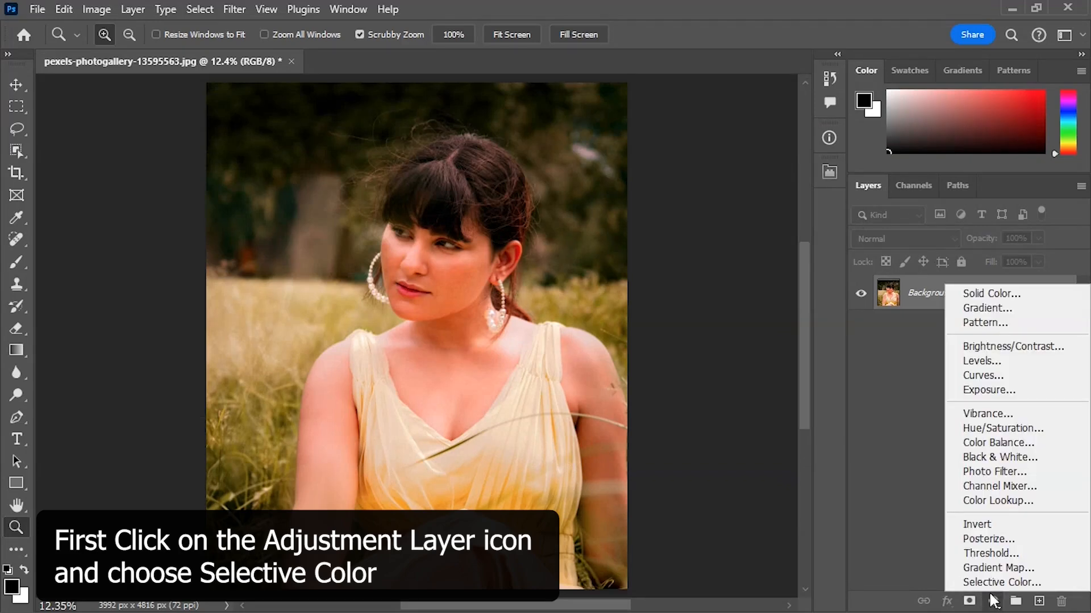
pyautogui.click(991, 582)
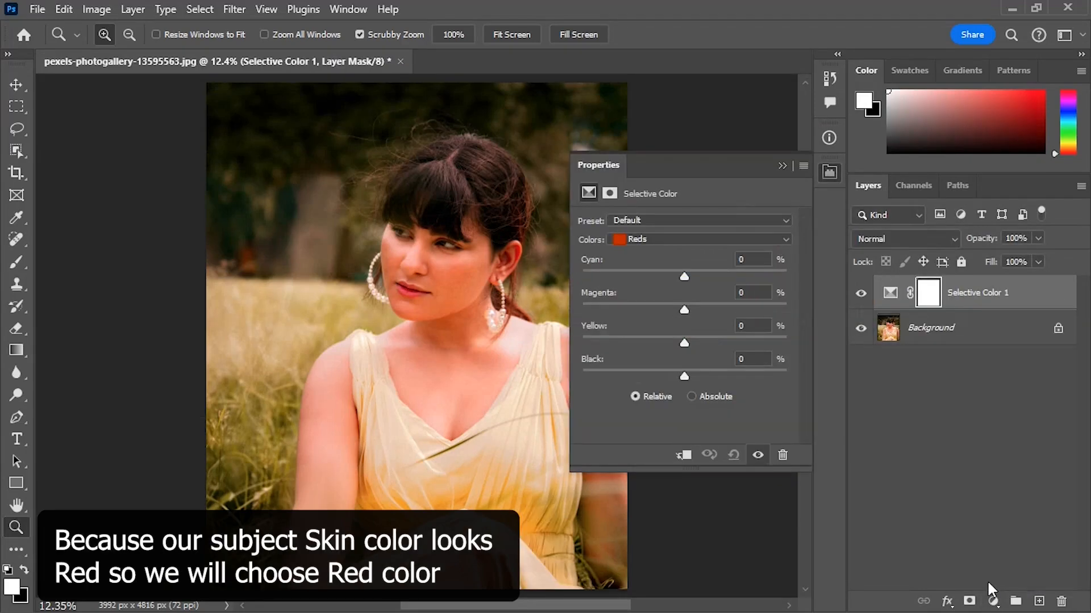
pyautogui.click(636, 239)
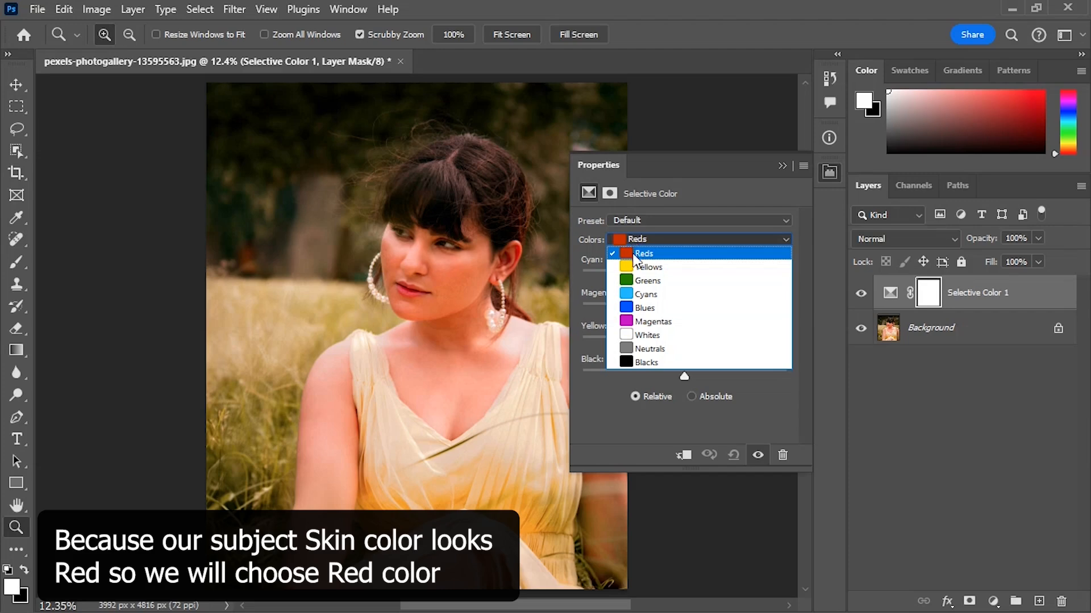
pyautogui.click(637, 239)
# Set the Reds of the Selective Color layer to Cyan +43, Magenta -22, Yellow -11 and Black -15.
pyautogui.moveTo(684, 277); pyautogui.dragTo(744, 296)
pyautogui.moveTo(681, 312); pyautogui.dragTo(661, 310)
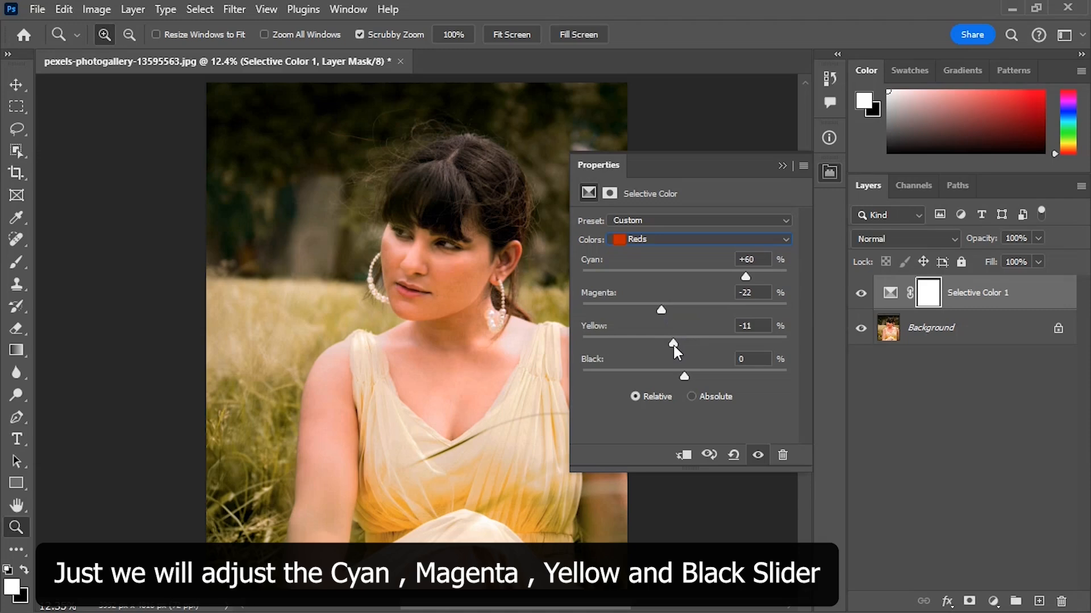
pyautogui.moveTo(674, 346); pyautogui.dragTo(672, 339)
pyautogui.moveTo(722, 278); pyautogui.dragTo(727, 280)
pyautogui.moveTo(684, 376)
pyautogui.mouseDown()
pyautogui.moveTo(694, 381)
pyautogui.moveTo(671, 379)
pyautogui.mouseUp()
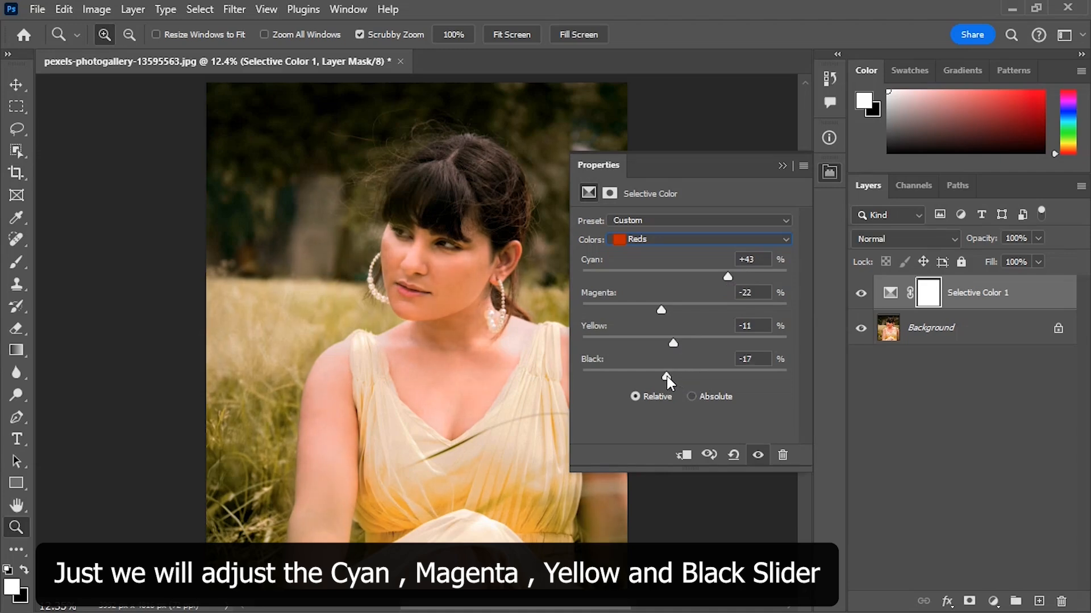
pyautogui.click(782, 166)
# Examine the face up close with the Selective Color adjustment layer hidden and shown.
pyautogui.moveTo(420, 264); pyautogui.dragTo(487, 338)
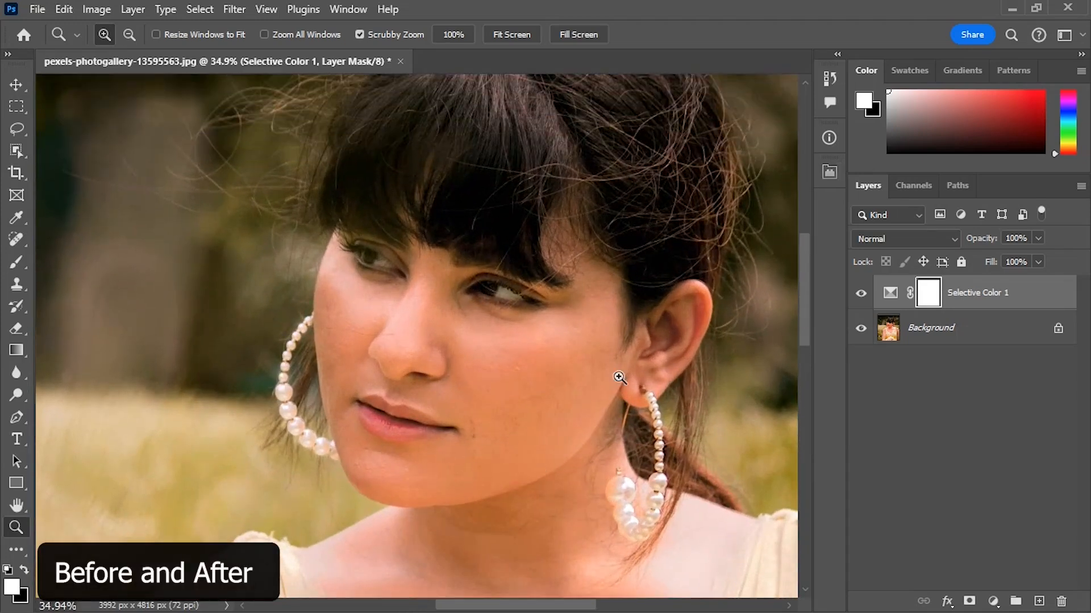
pyautogui.click(859, 293)
pyautogui.click(859, 293)
pyautogui.click(859, 293)
pyautogui.click(859, 295)
pyautogui.click(859, 295)
pyautogui.click(858, 294)
pyautogui.click(859, 295)
pyautogui.click(858, 295)
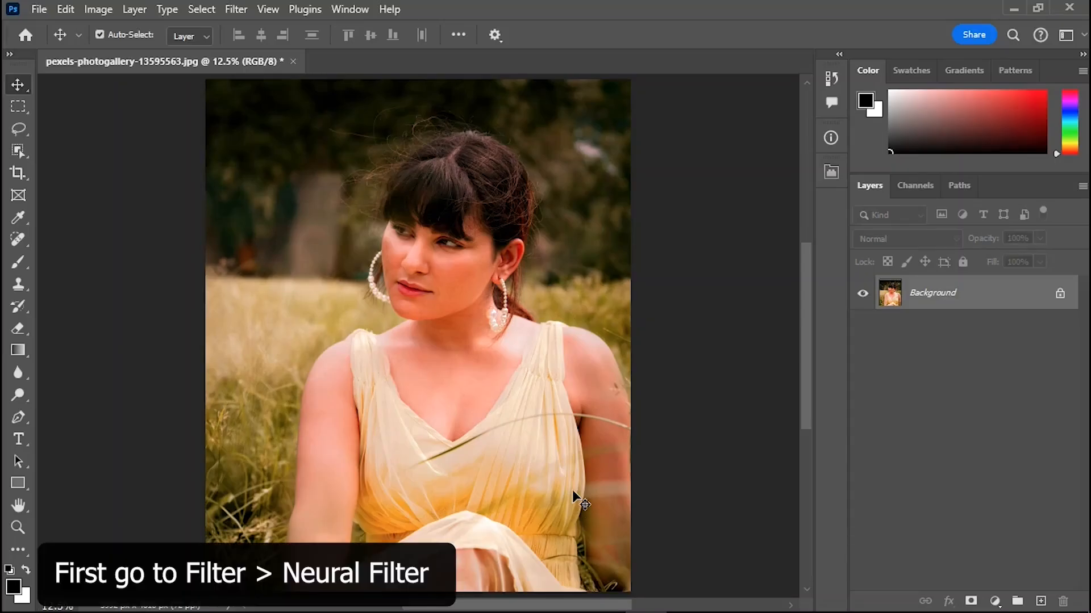
# Enable the Colorize neural filter on the original portrait and compare its preview with the original.
pyautogui.click(236, 9)
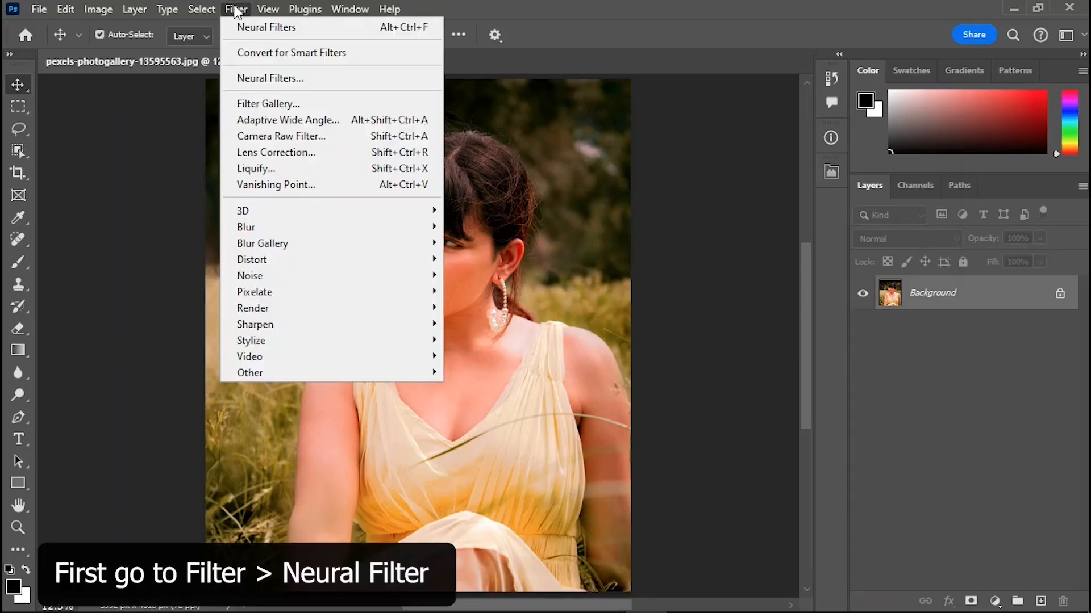
pyautogui.click(251, 77)
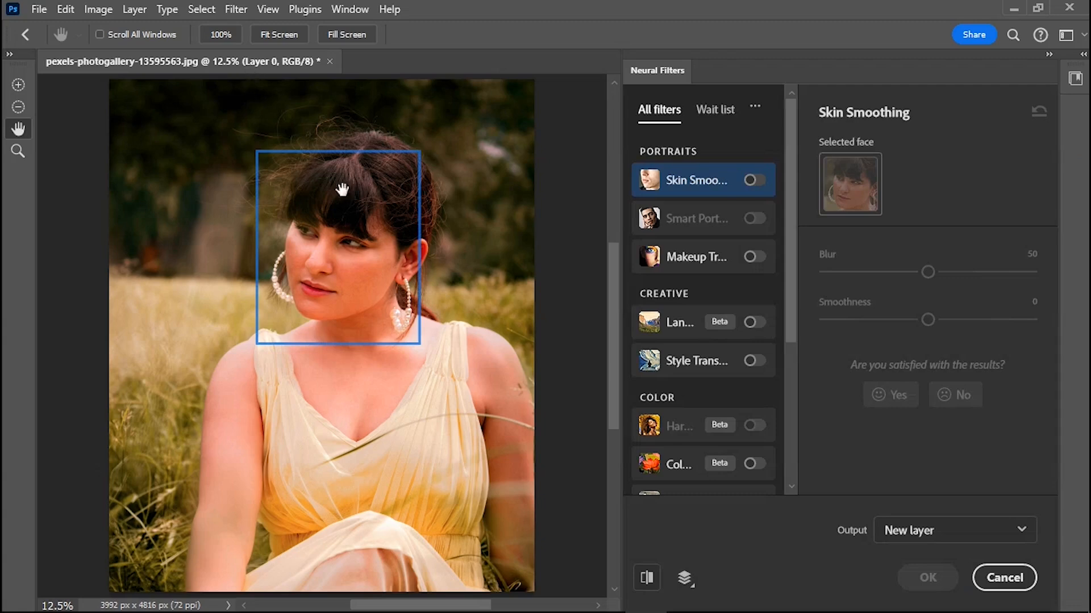
pyautogui.scroll(-4, 796, 441)
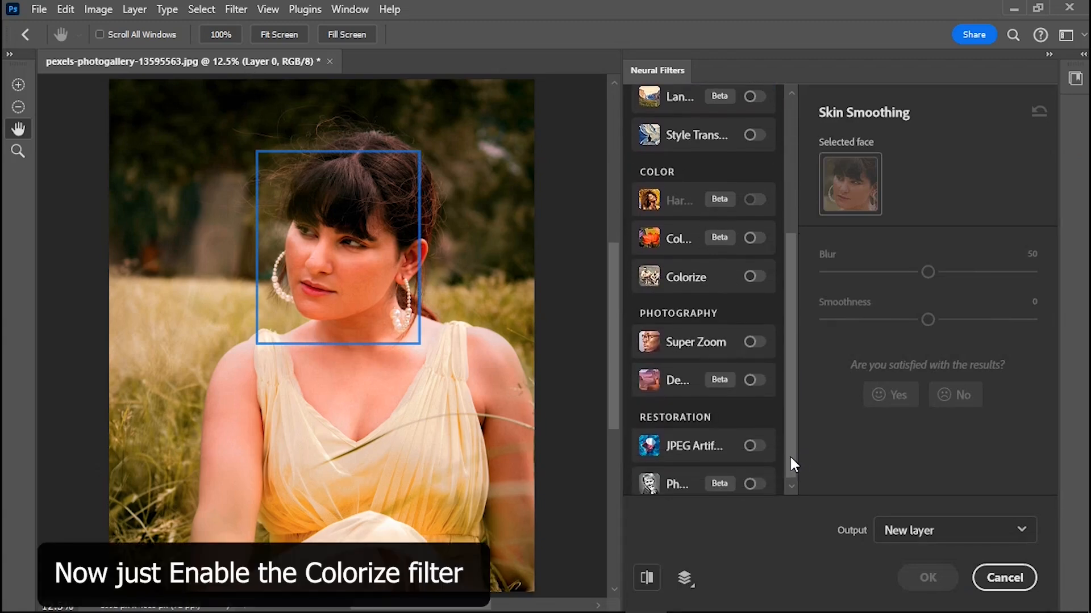
pyautogui.click(754, 277)
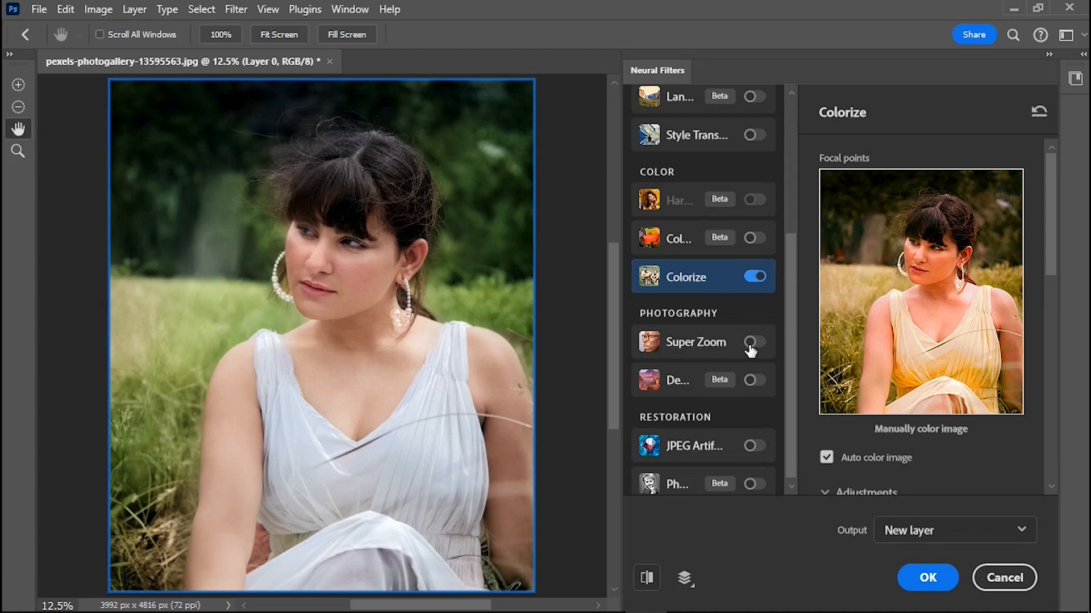
pyautogui.click(639, 586)
pyautogui.click(639, 587)
pyautogui.click(640, 587)
pyautogui.click(644, 586)
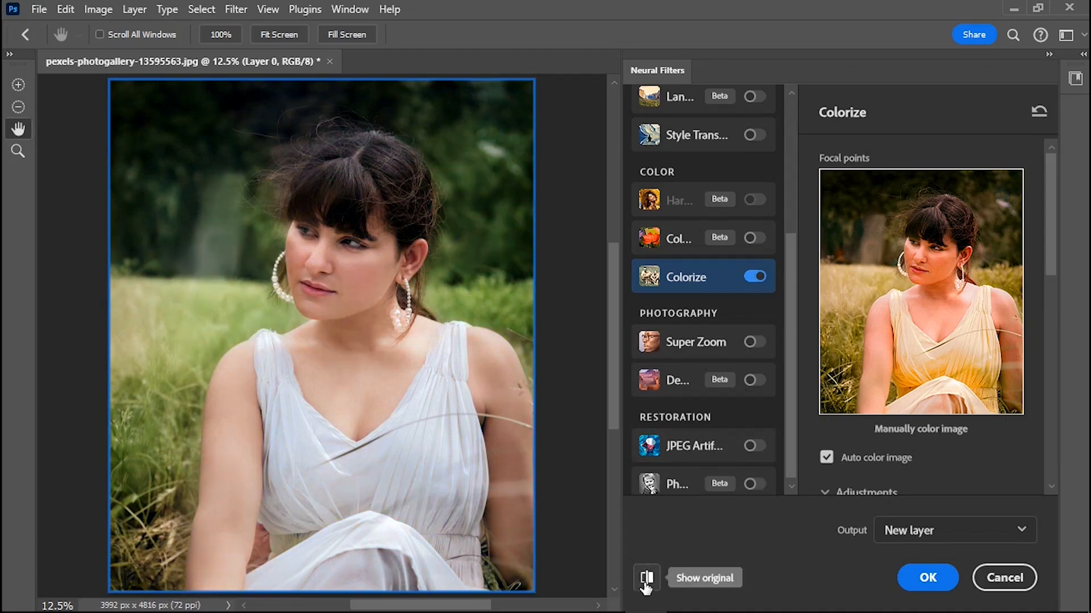
# Output the Colorize result to a new layer and compare the portrait with that layer hidden and shown.
pyautogui.click(932, 533)
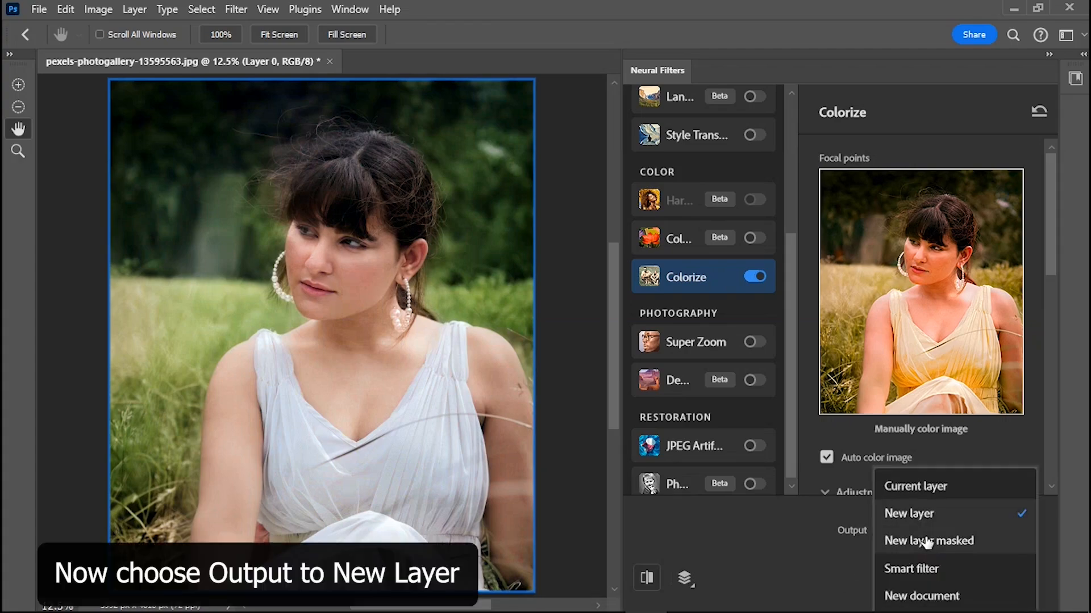
pyautogui.click(915, 514)
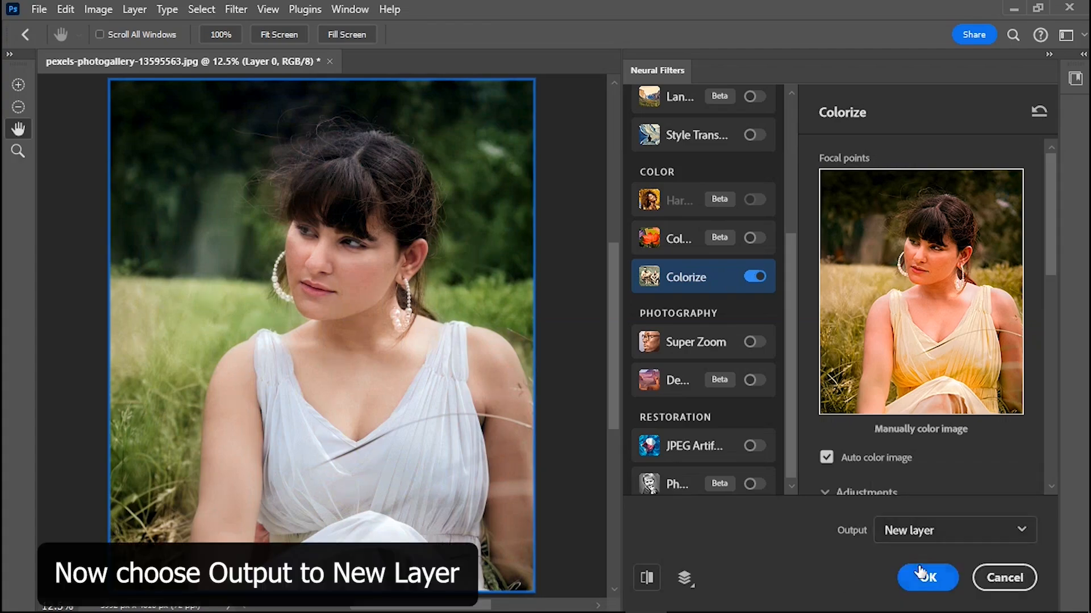
pyautogui.click(922, 577)
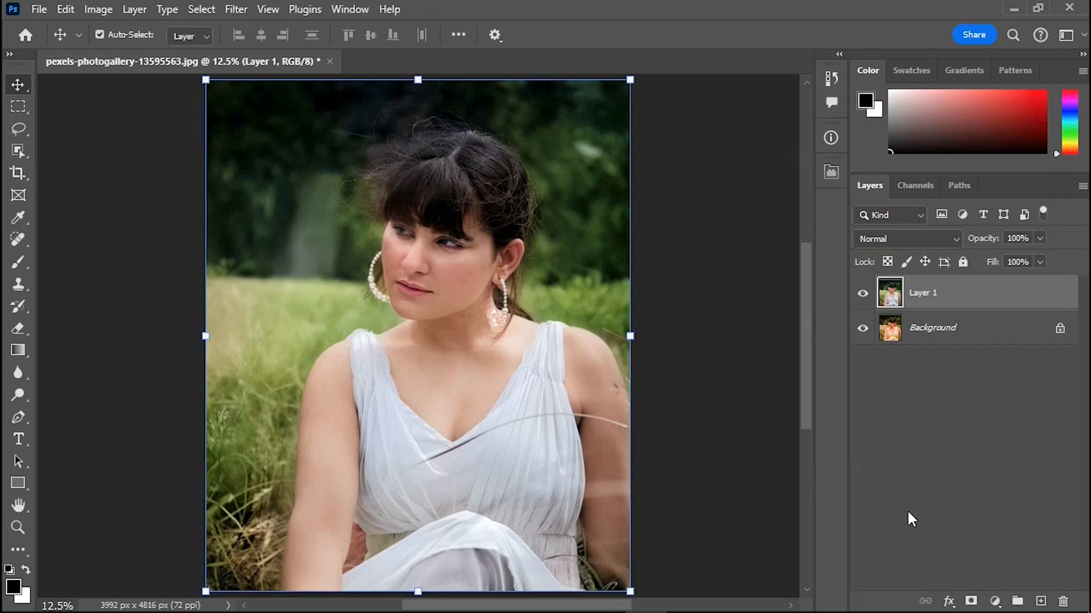
pyautogui.click(863, 293)
pyautogui.click(863, 293)
pyautogui.click(862, 293)
pyautogui.click(862, 293)
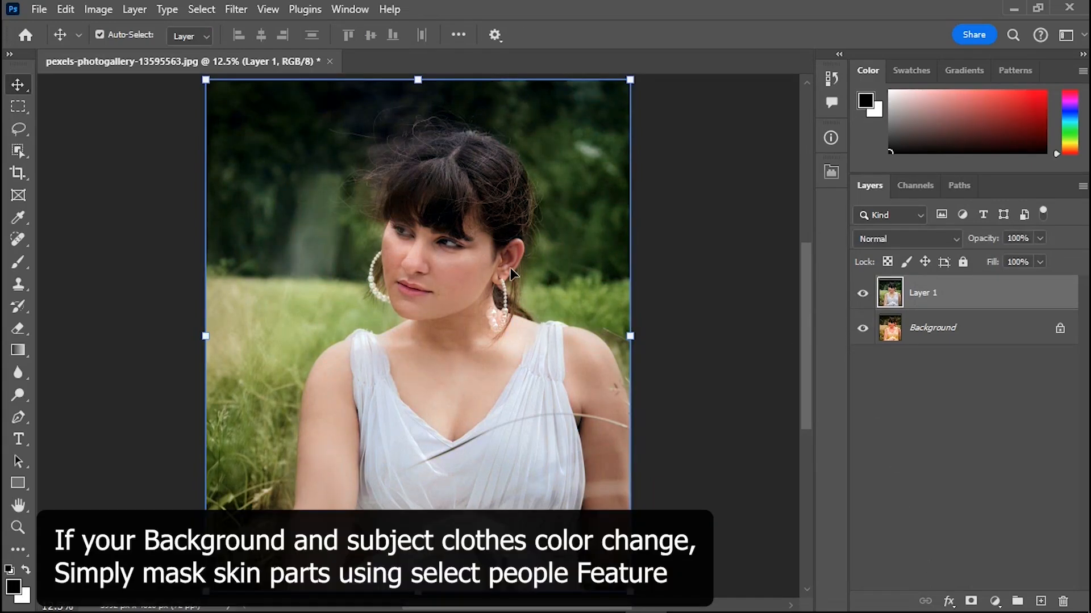